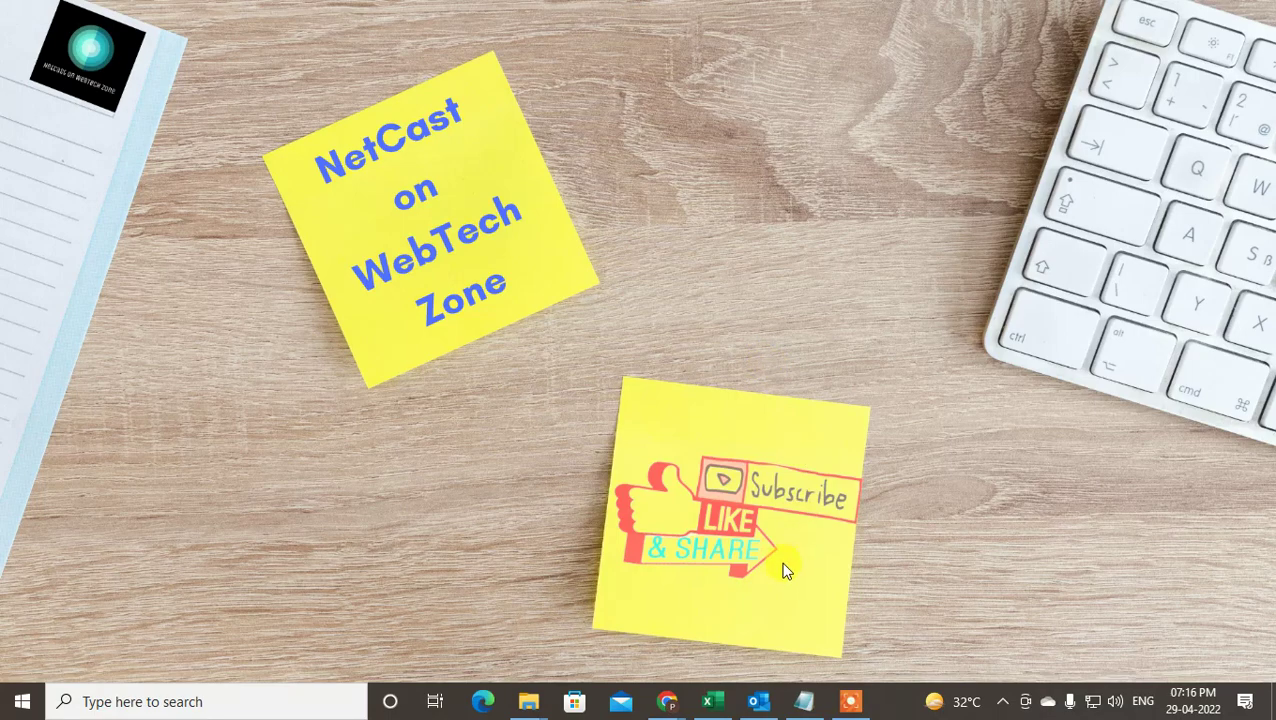
Launch Outlook, then collapse and re-expand the Hotmail and Gmail account folder trees
click(758, 701)
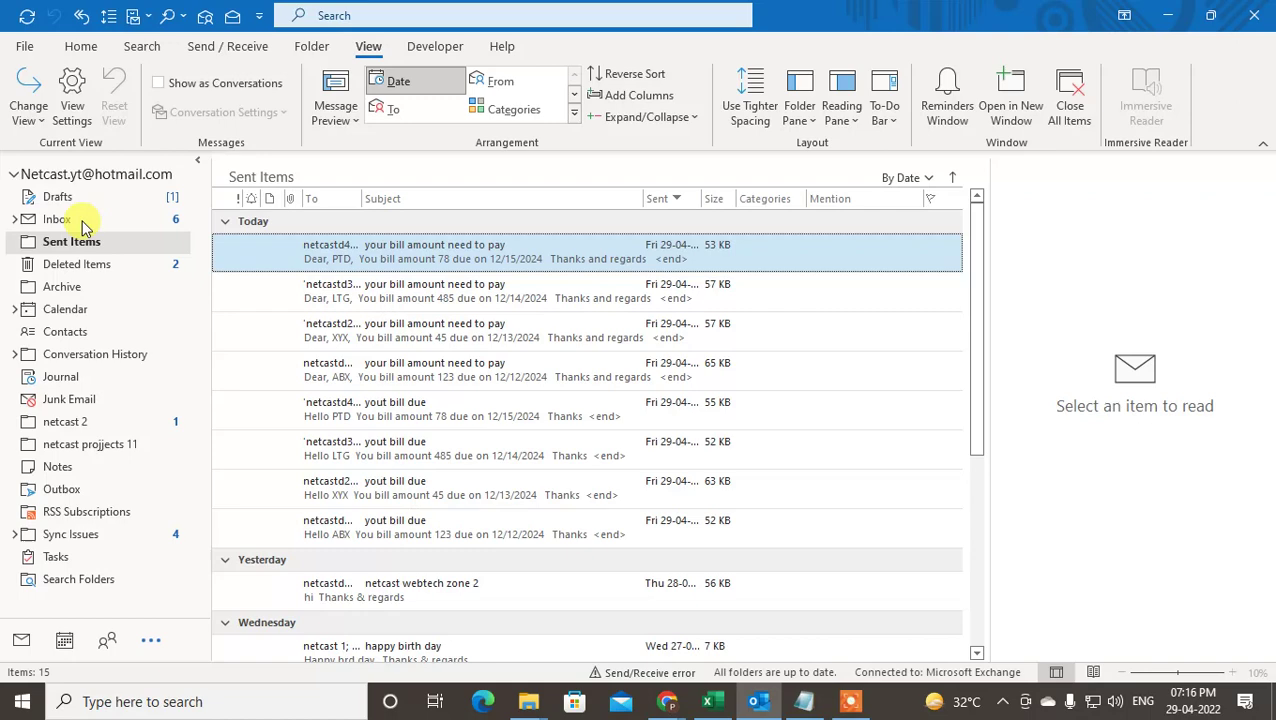
click(14, 175)
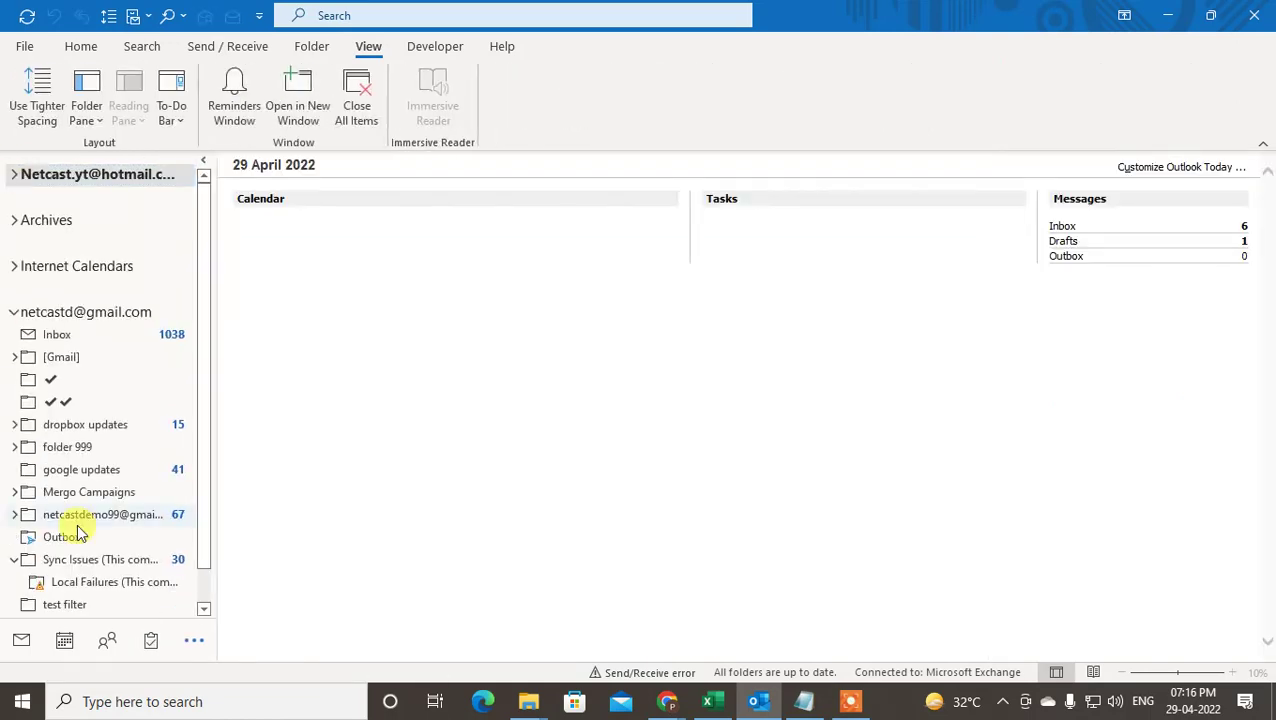
click(17, 313)
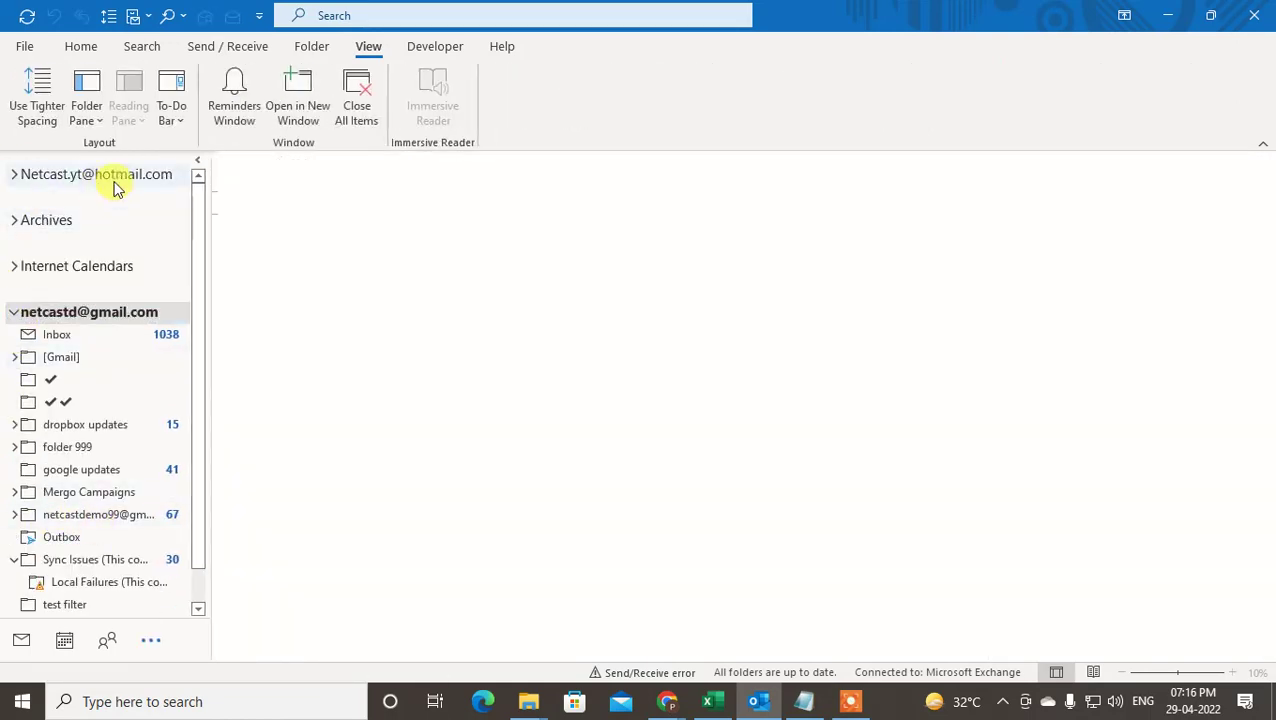
click(13, 316)
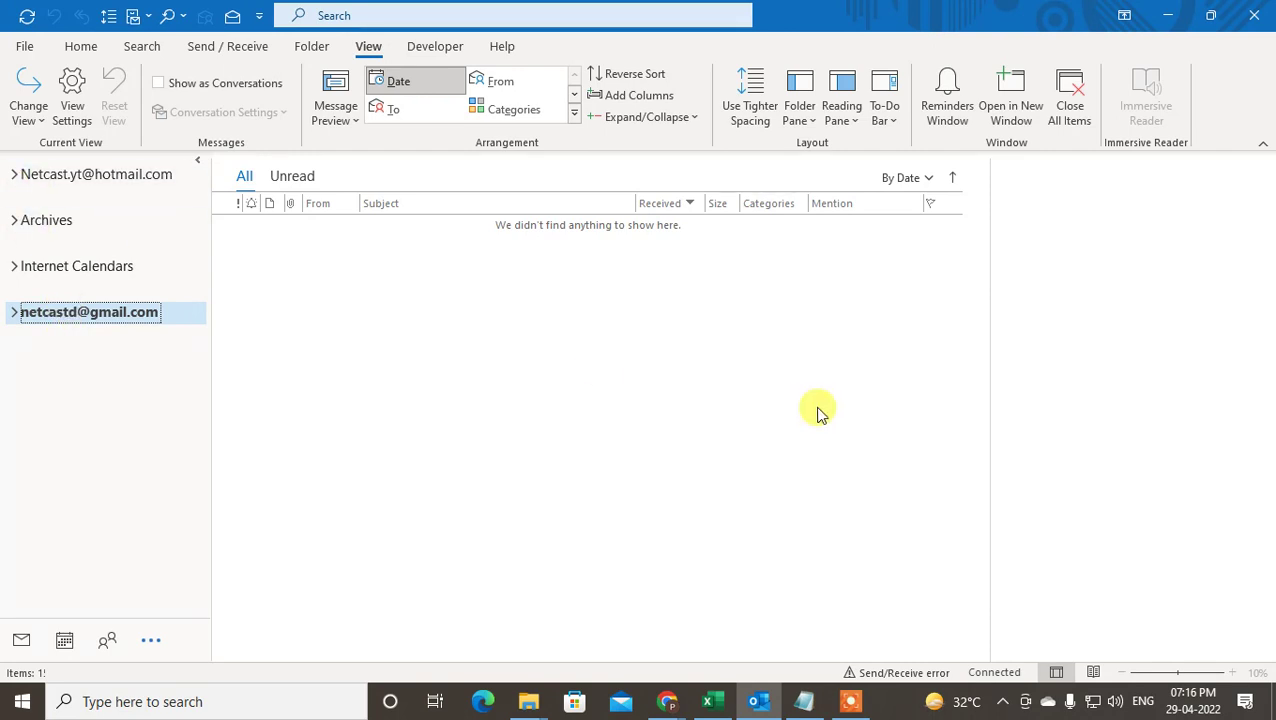
click(13, 174)
scroll(125, 470, down, 2)
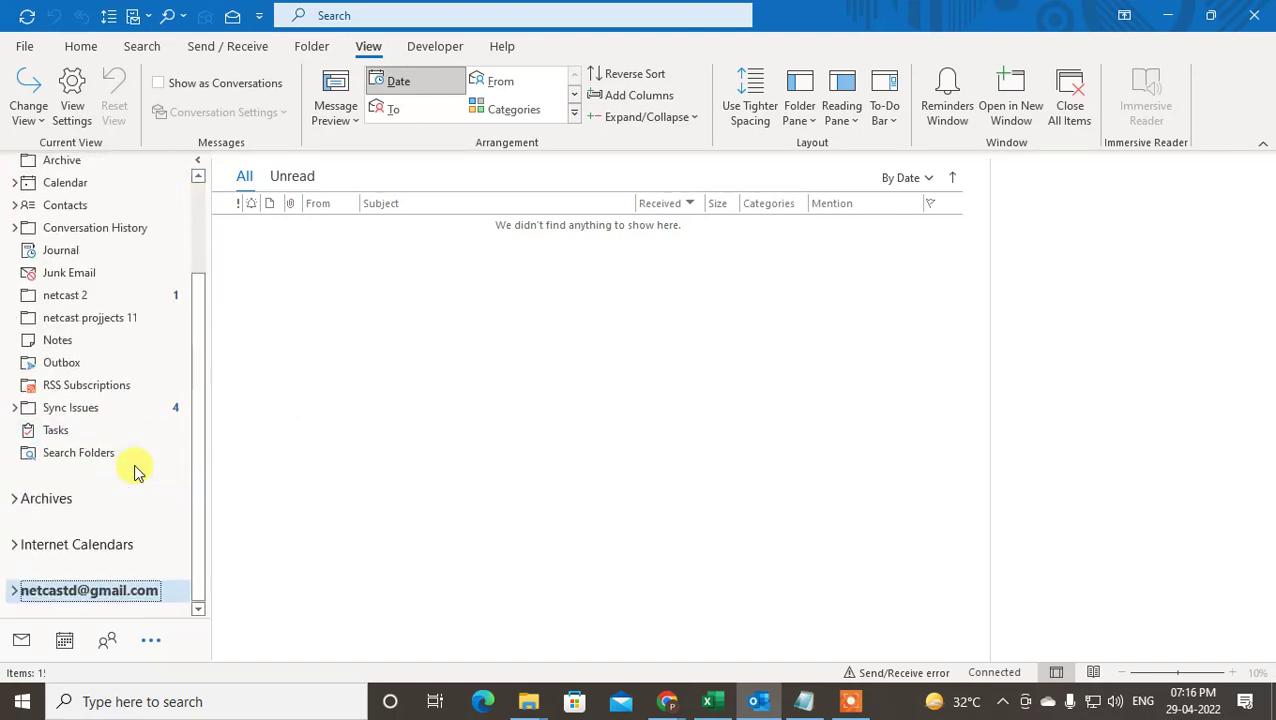
Expand the Gmail folders, rearrange the folder pane, and open Hotmail's Sent Items
click(15, 590)
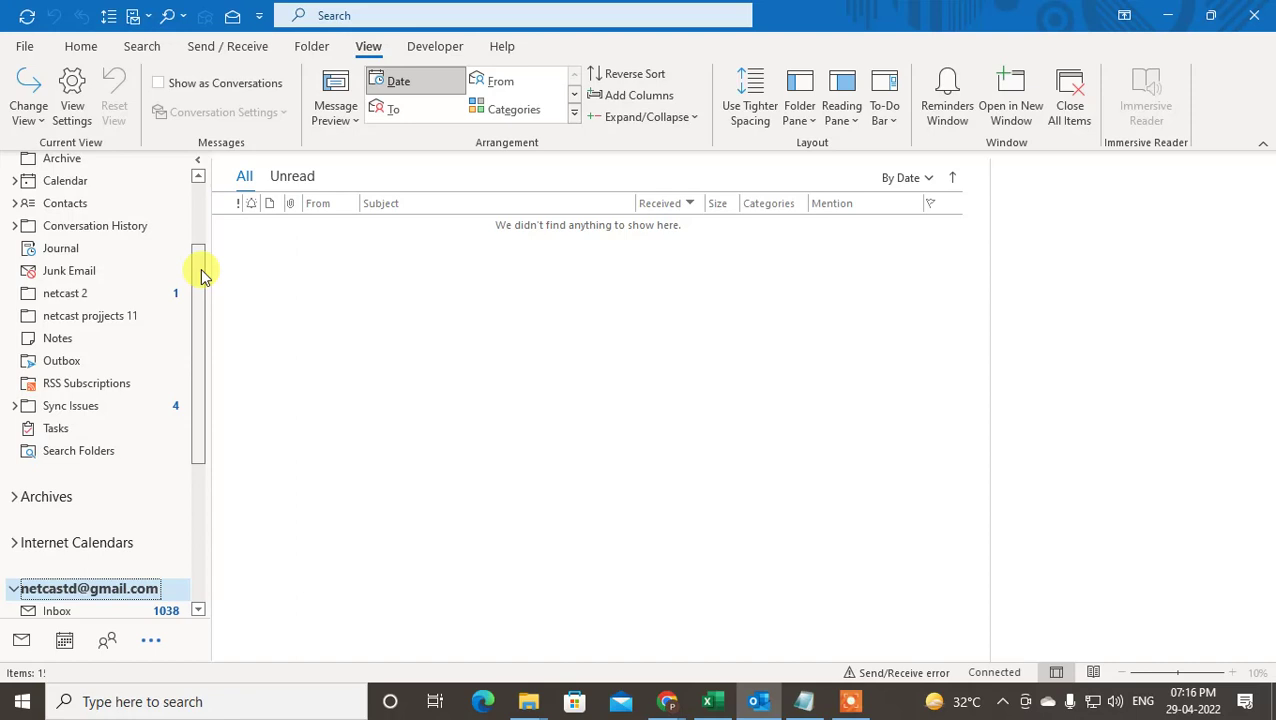
drag(199, 273, 190, 423)
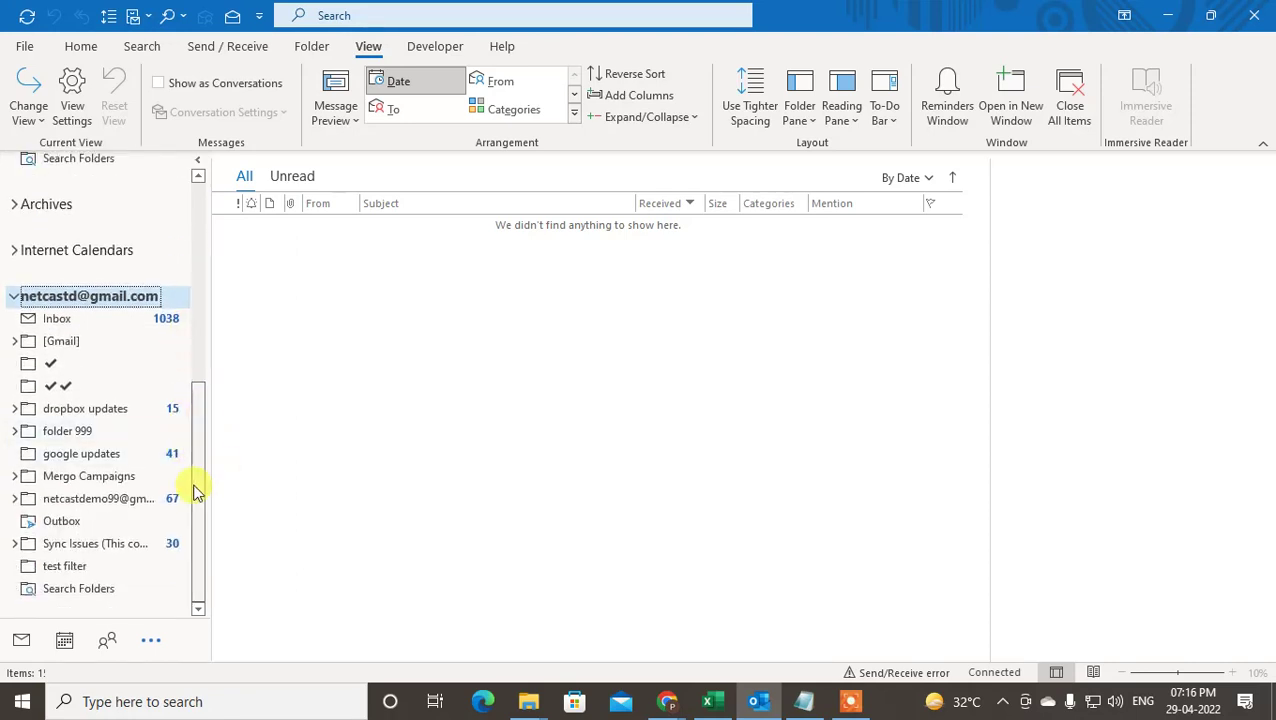
drag(199, 478, 273, 253)
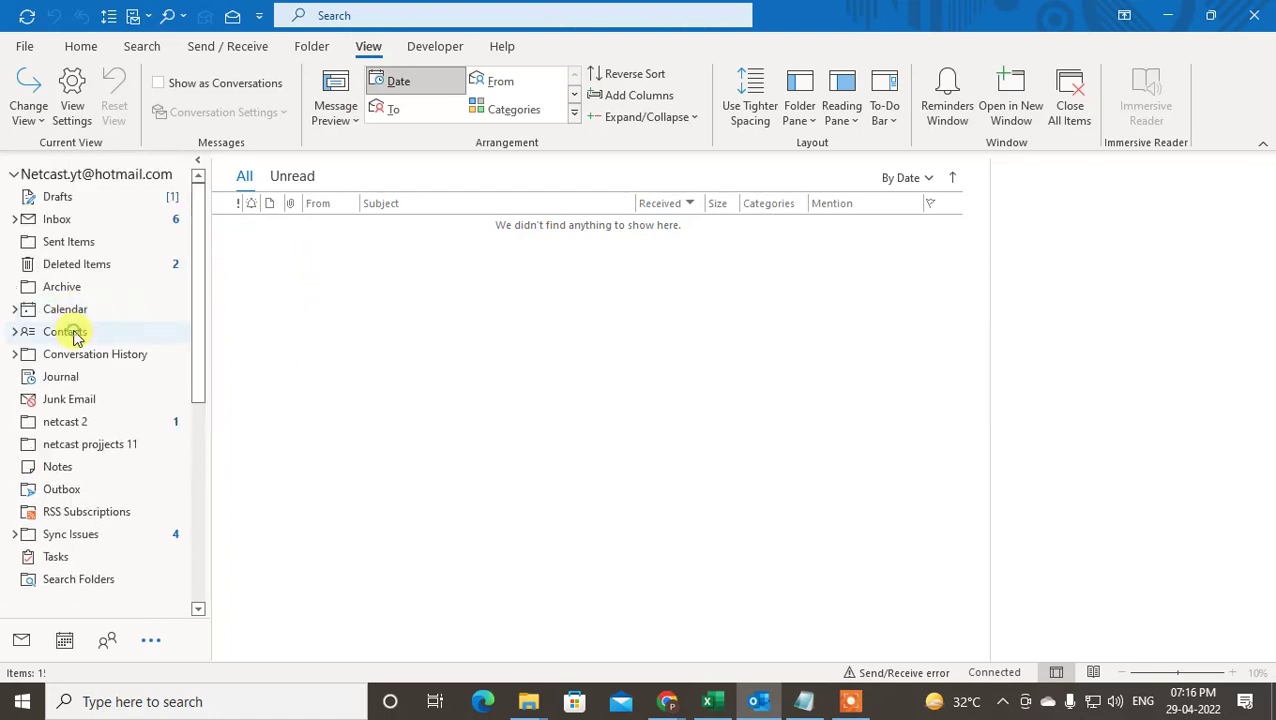
mouse_move(73, 335)
mouse_down()
mouse_move(125, 328)
mouse_move(94, 333)
mouse_up()
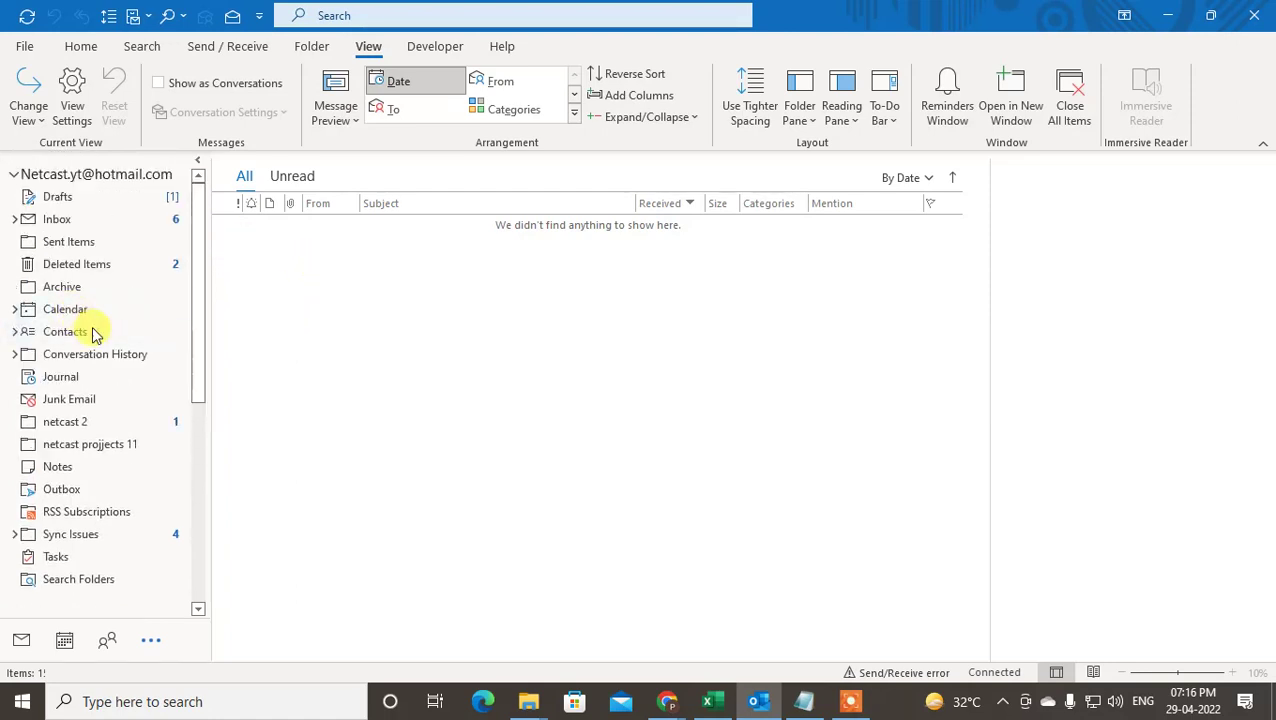
click(73, 245)
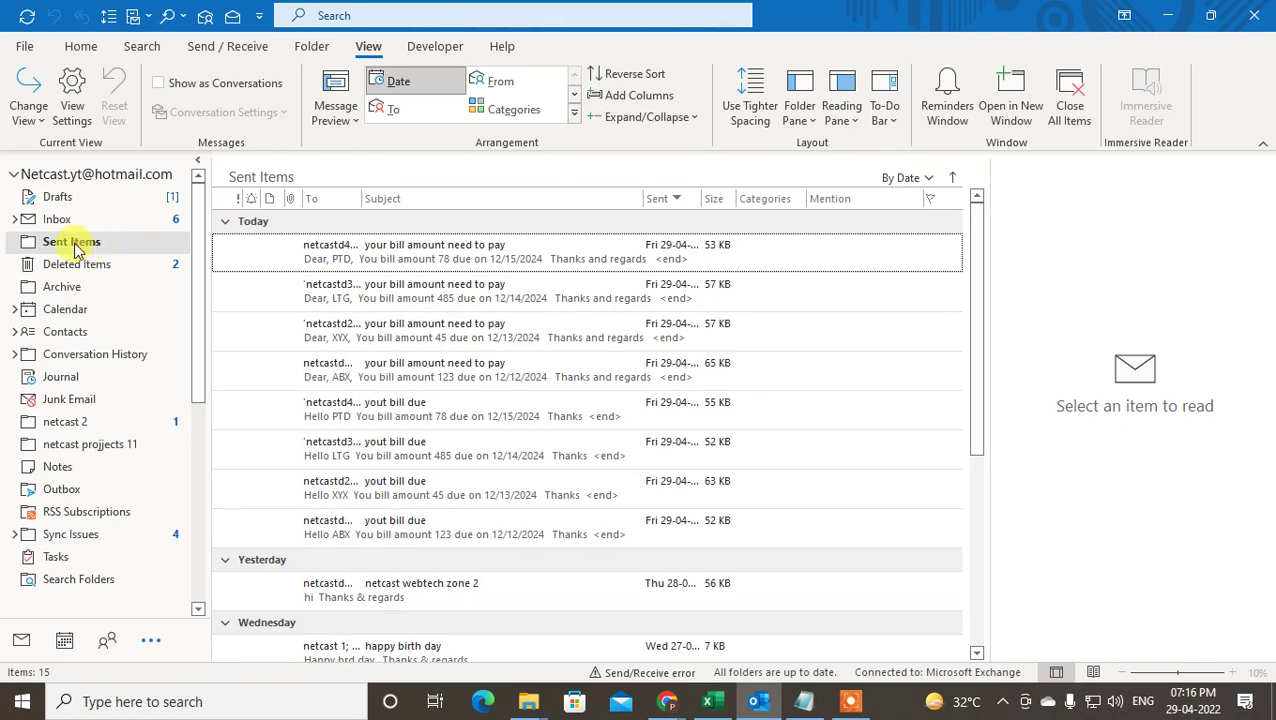
View the Sent Items folder's context menu and dismiss it without choosing anything
right_click(73, 248)
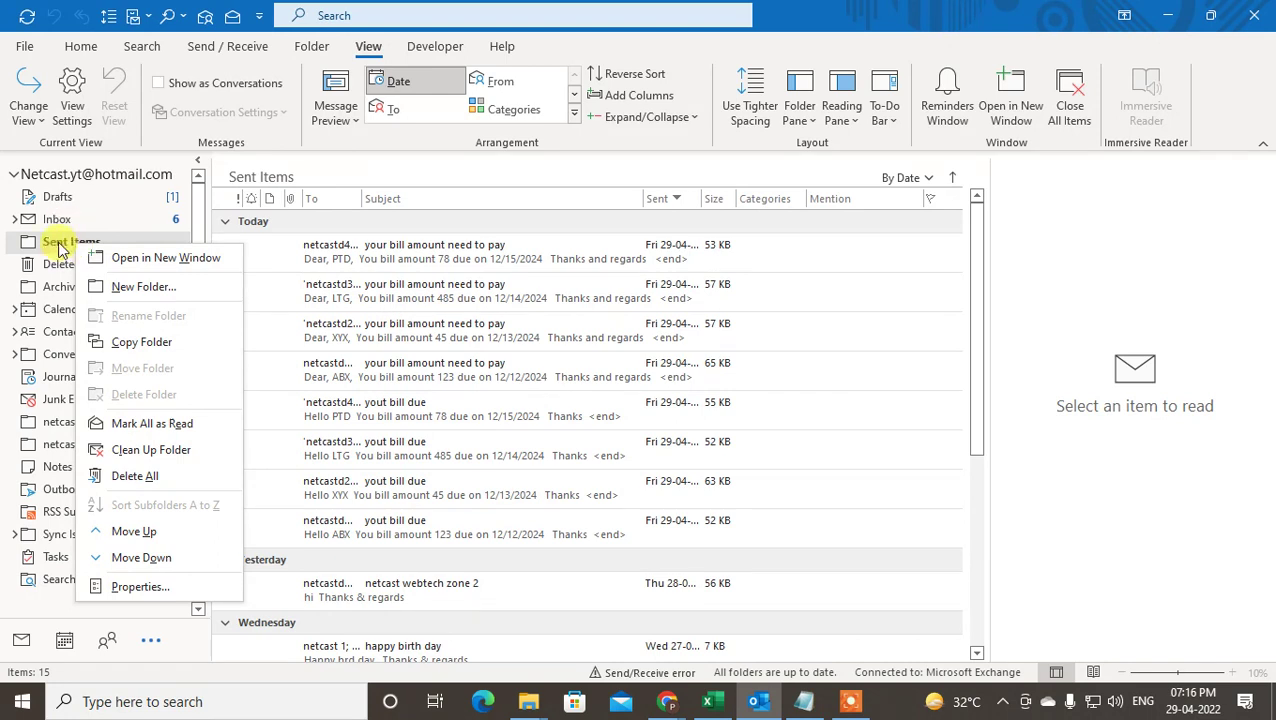
click(57, 250)
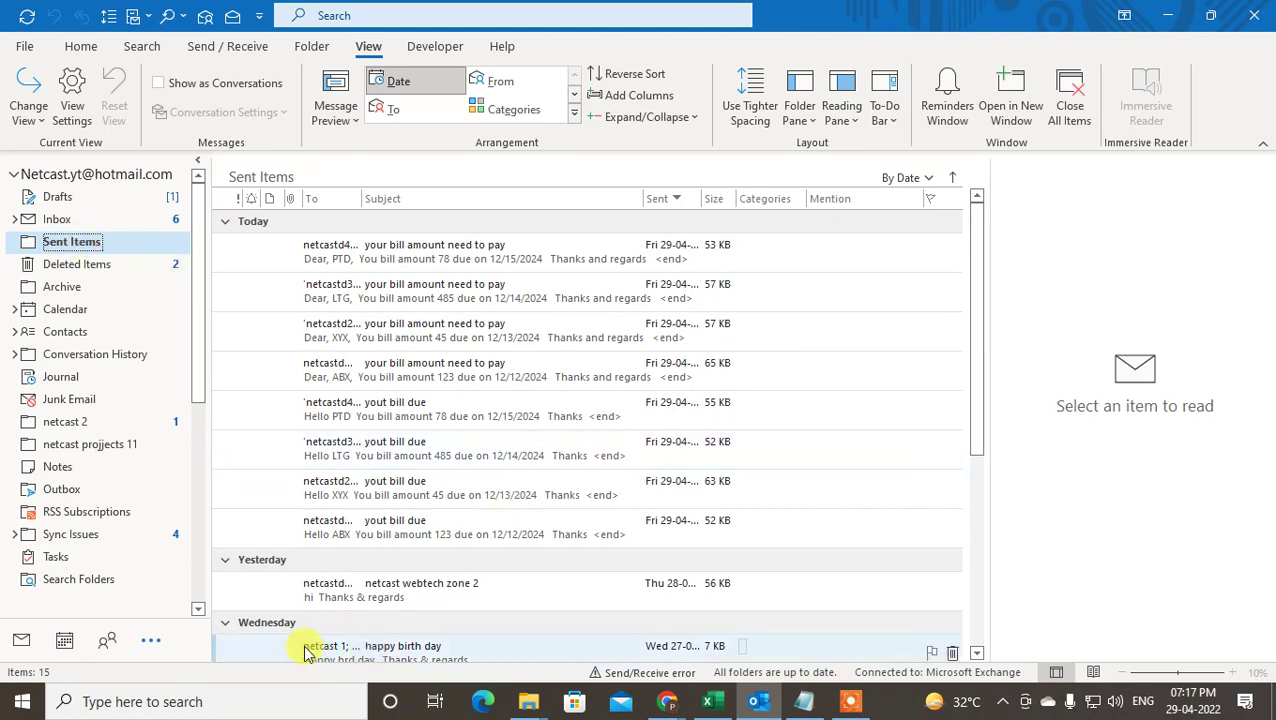
Close the Outlook window
click(1258, 12)
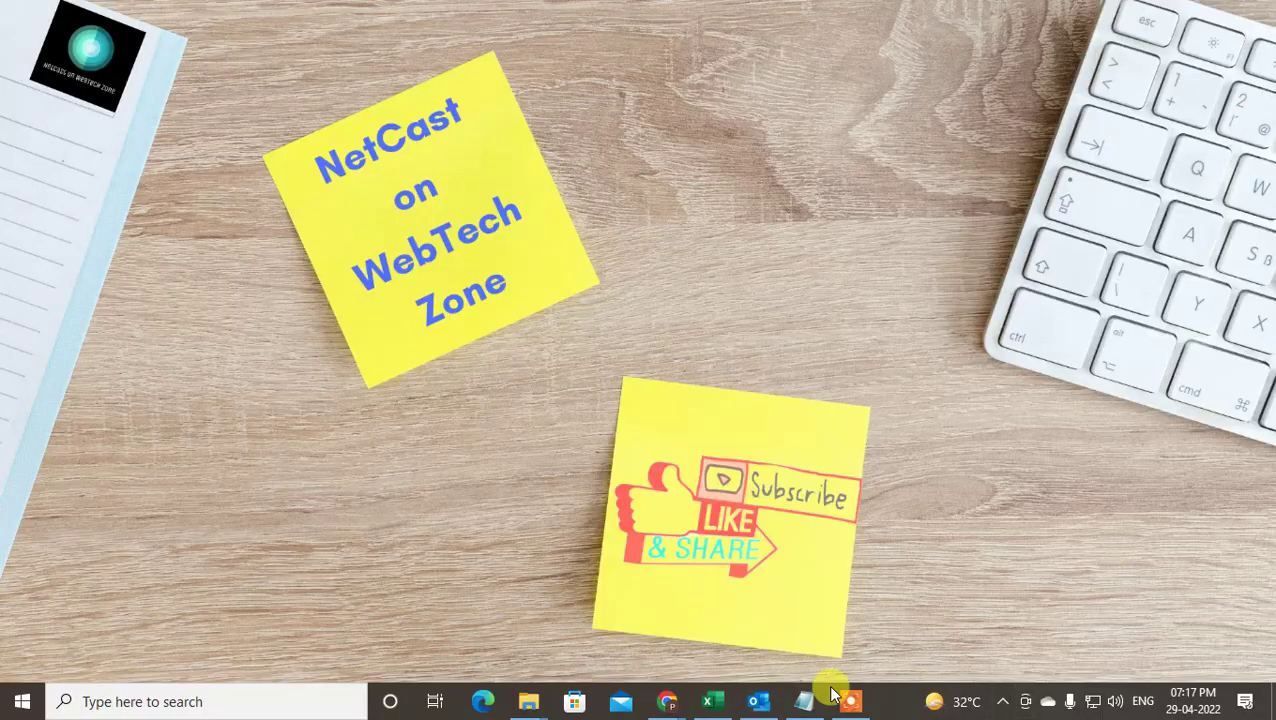
click(758, 701)
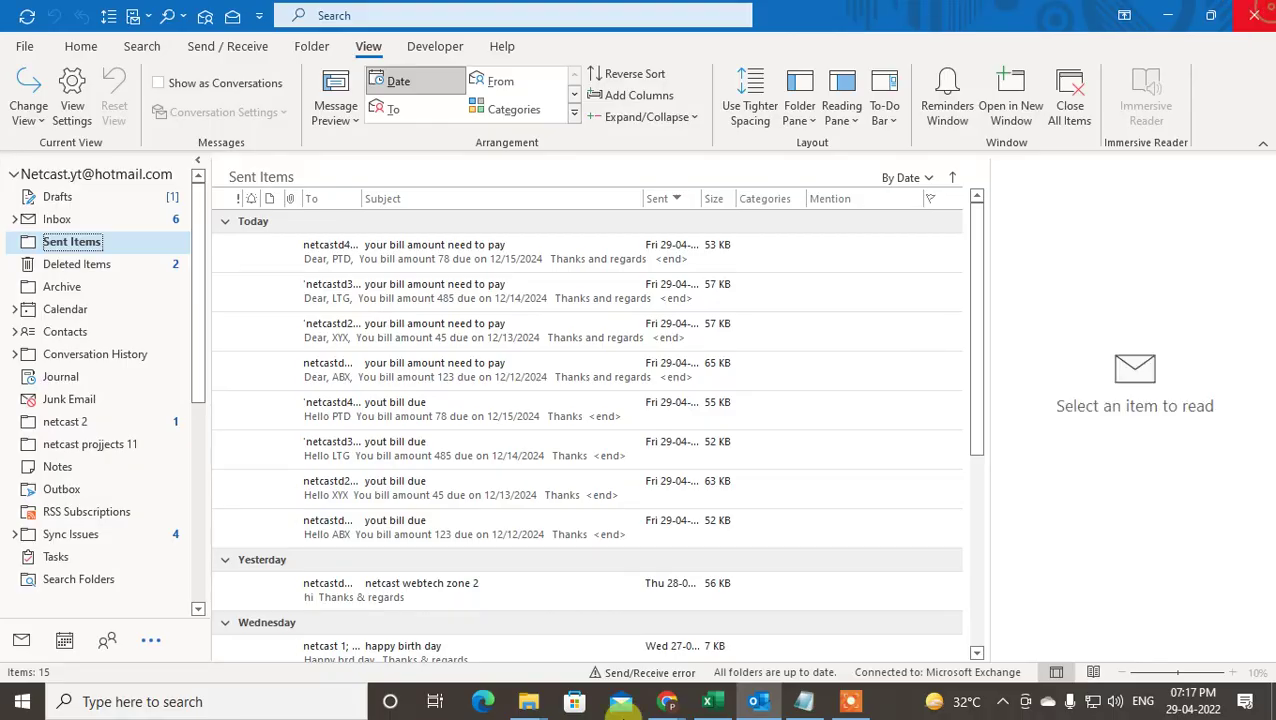
click(1254, 15)
Launch the Run dialog from Windows search and move it aside on the desktop
click(87, 706)
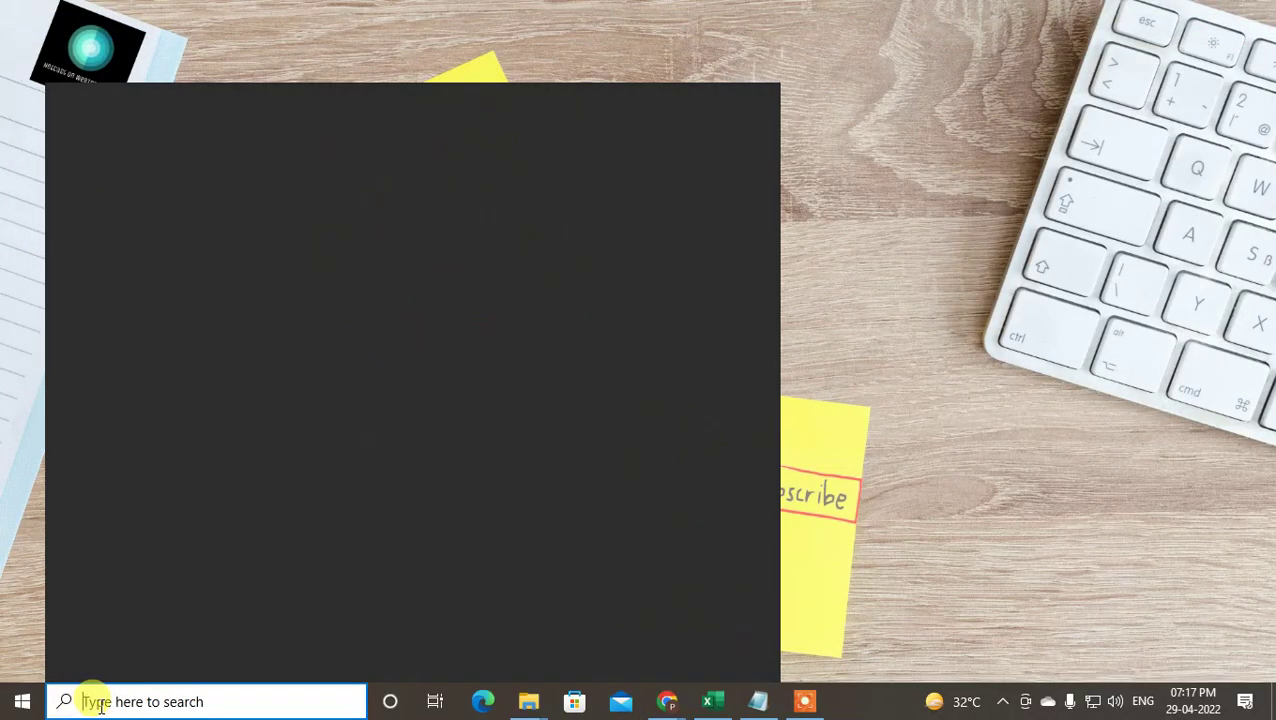
text(run)
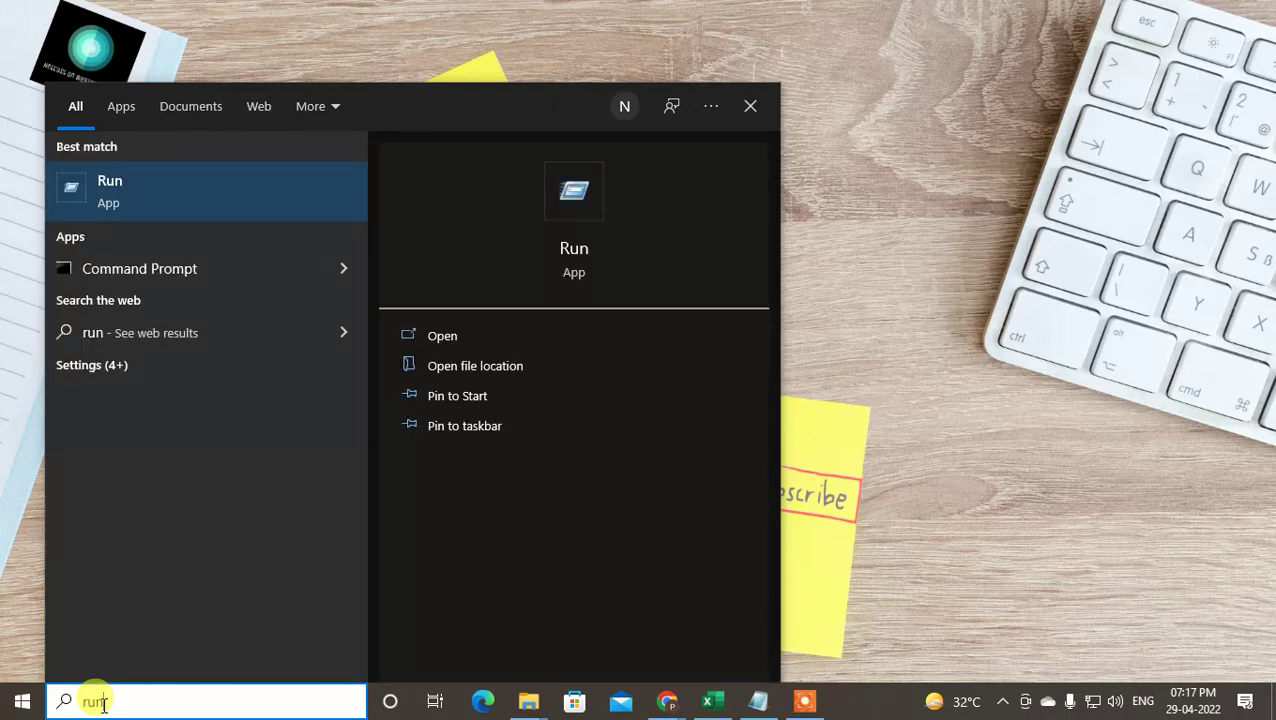
key(Return)
drag(205, 494, 381, 440)
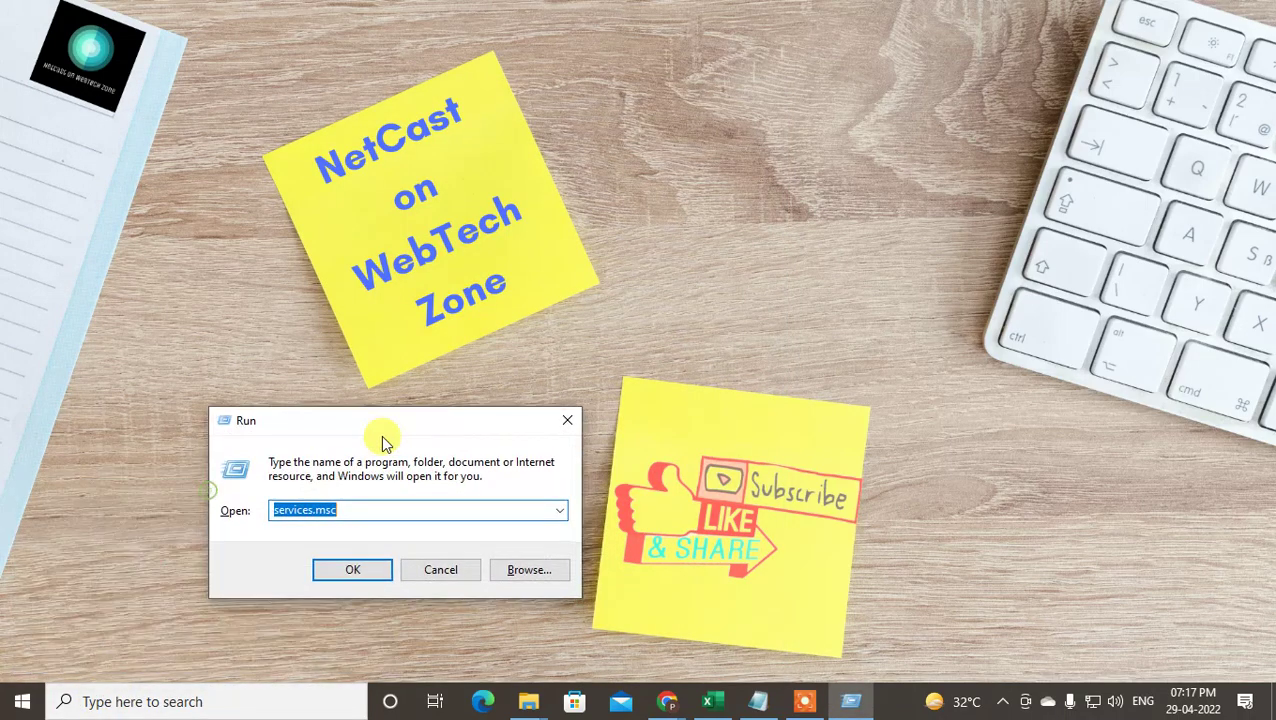
Bring up Notepad and copy the outlook.exe /resetfoldernames command
click(758, 701)
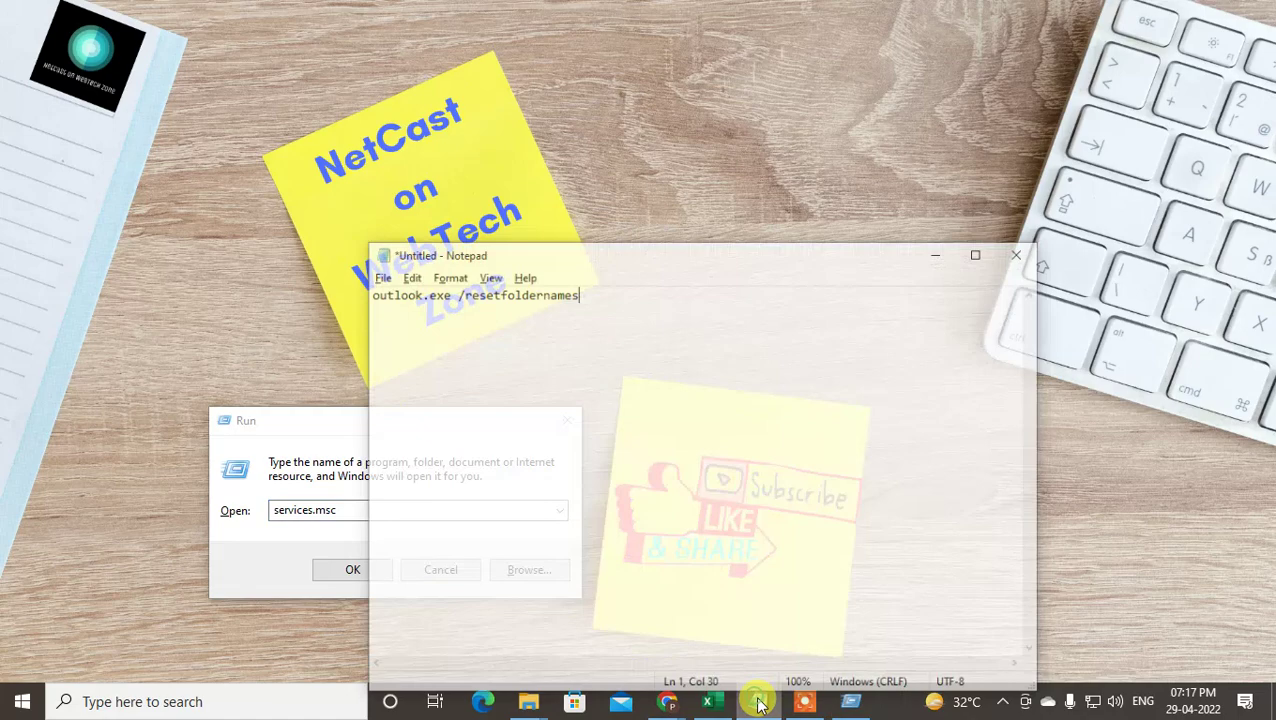
key(ctrl+a)
key(ctrl+c)
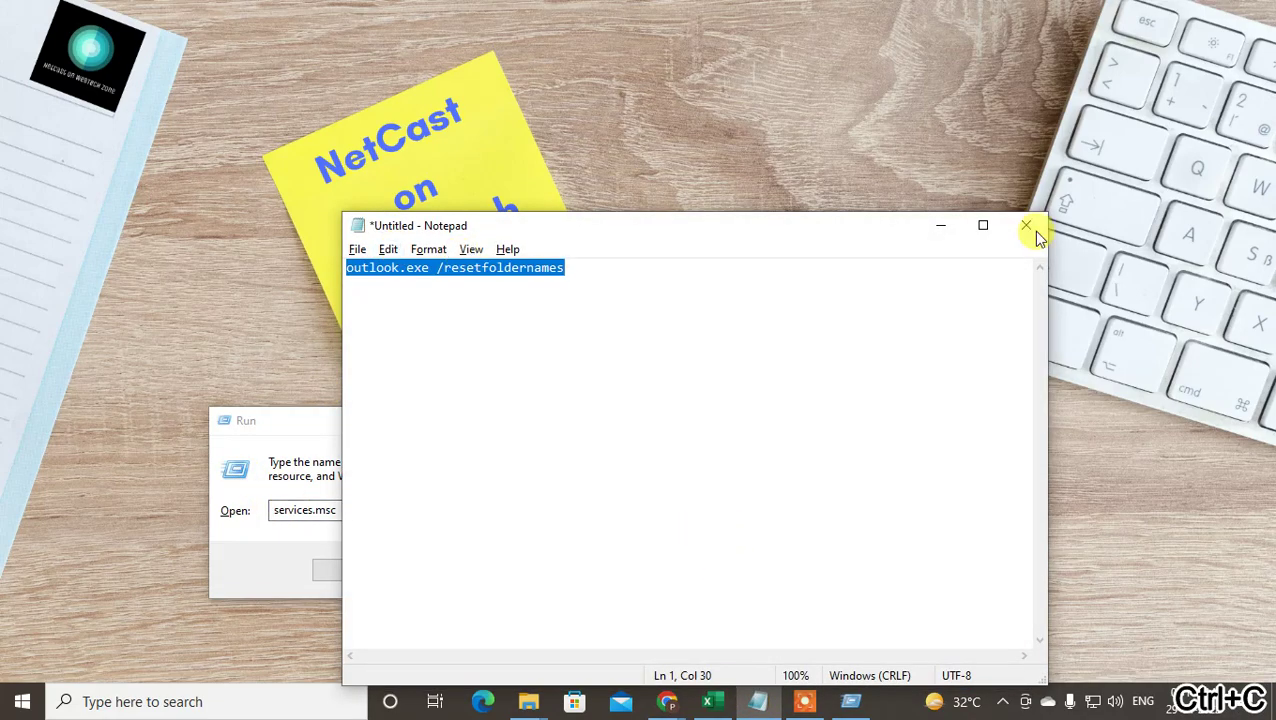
click(431, 269)
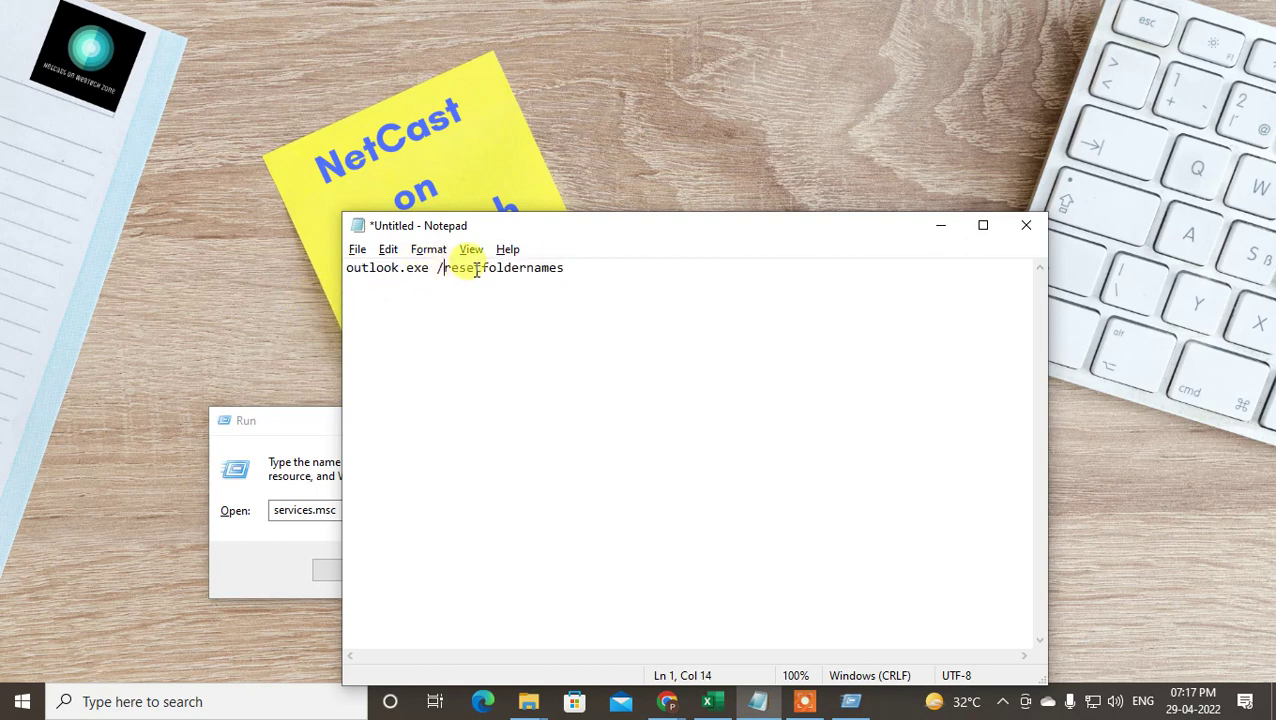
click(563, 270)
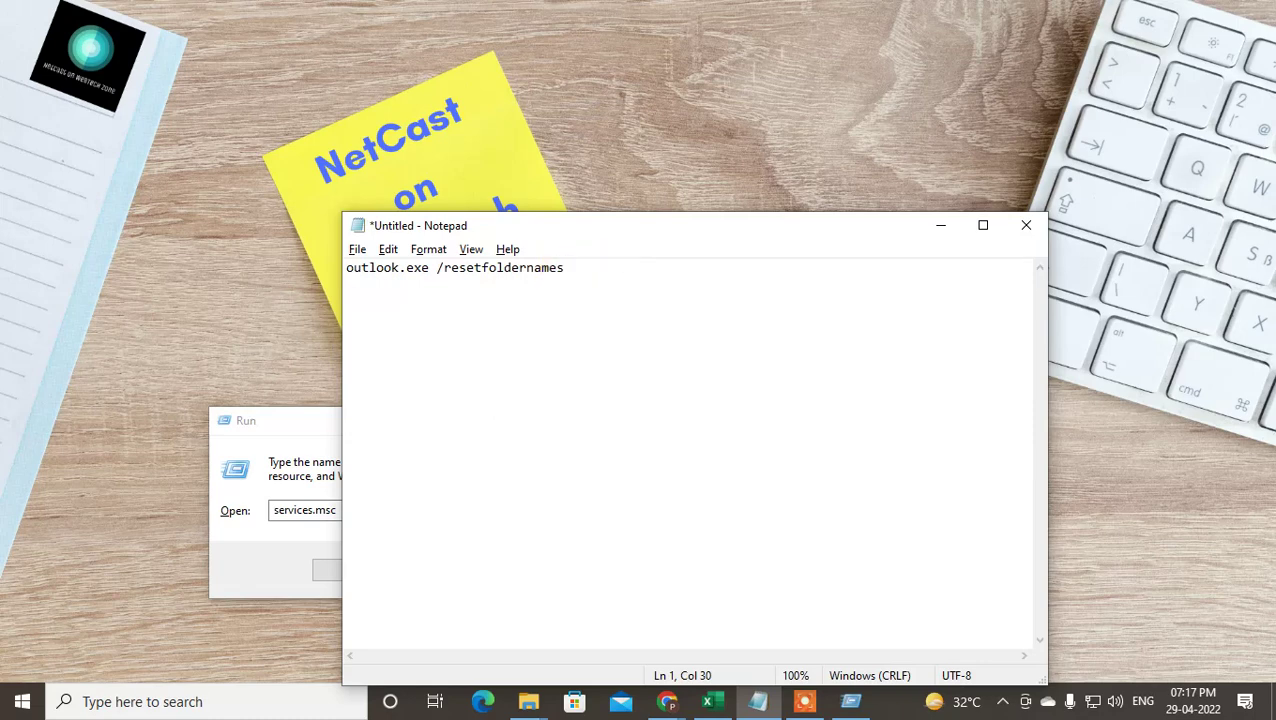
Replace services.msc in Run with outlook.exe /resetfoldernames, run it, and minimize Notepad
key(ctrl+a)
key(ctrl+c)
click(288, 510)
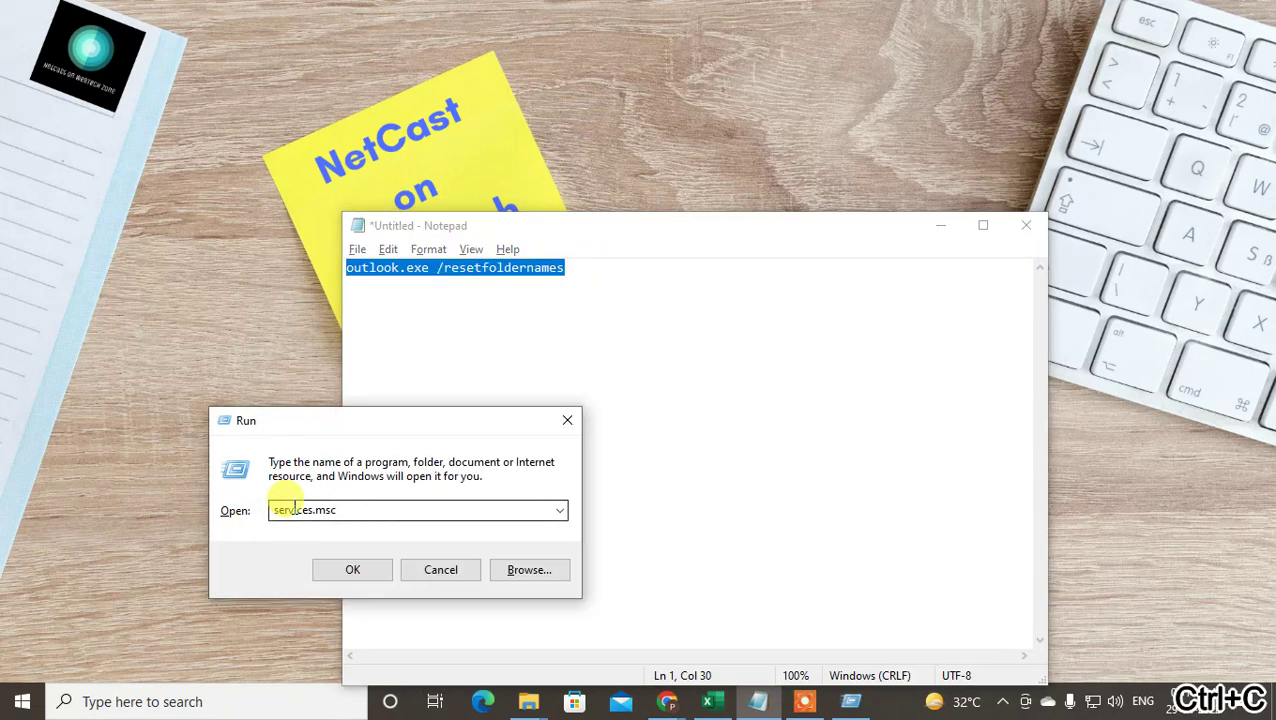
double_click(340, 513)
key(ctrl+v)
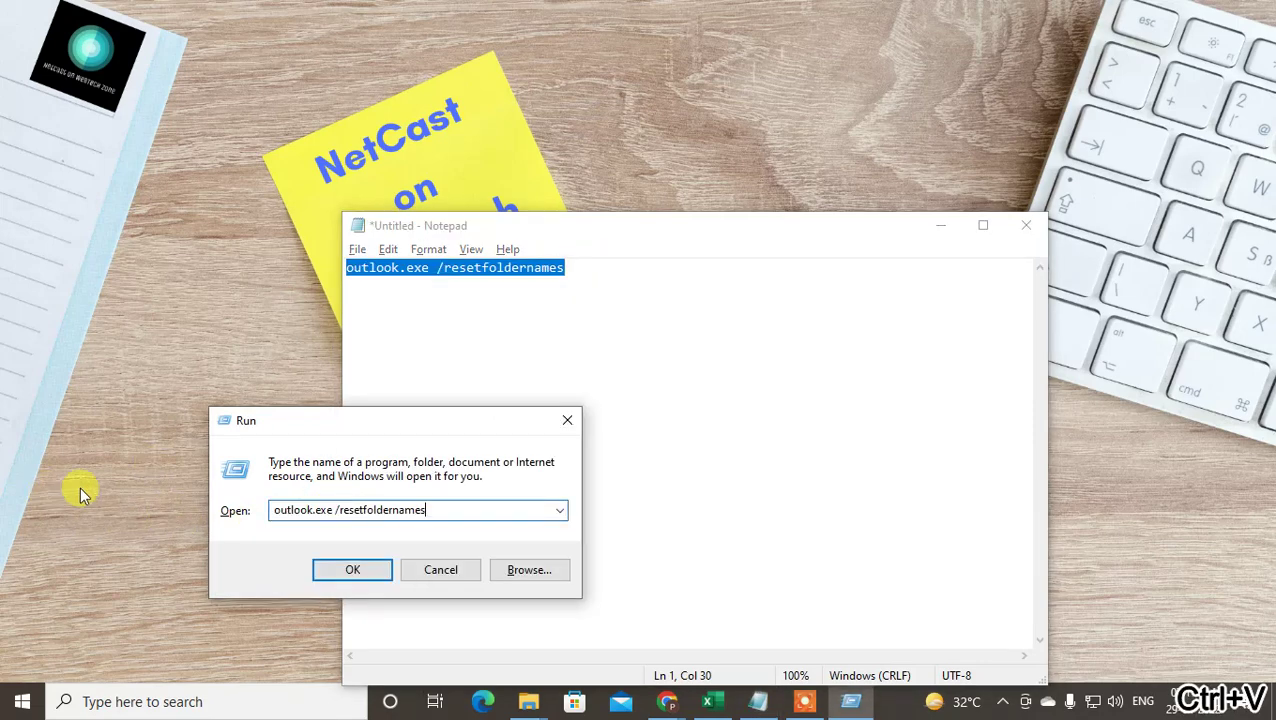
click(352, 570)
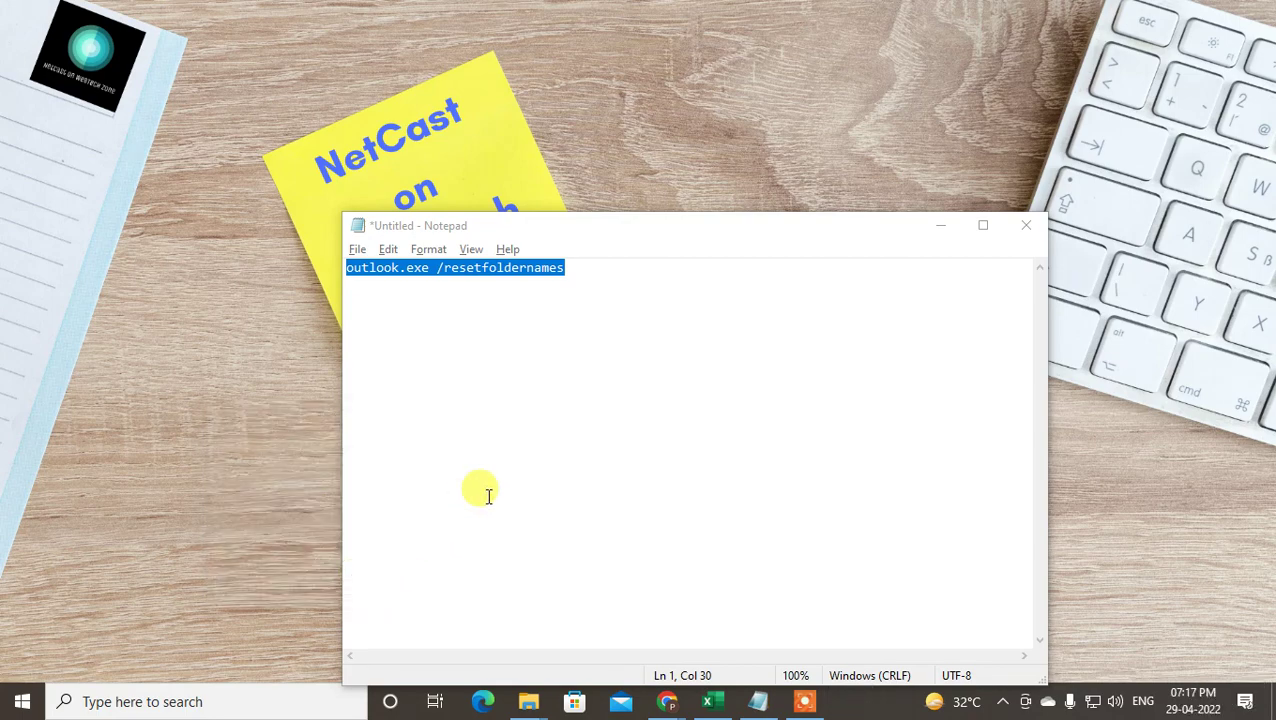
click(946, 227)
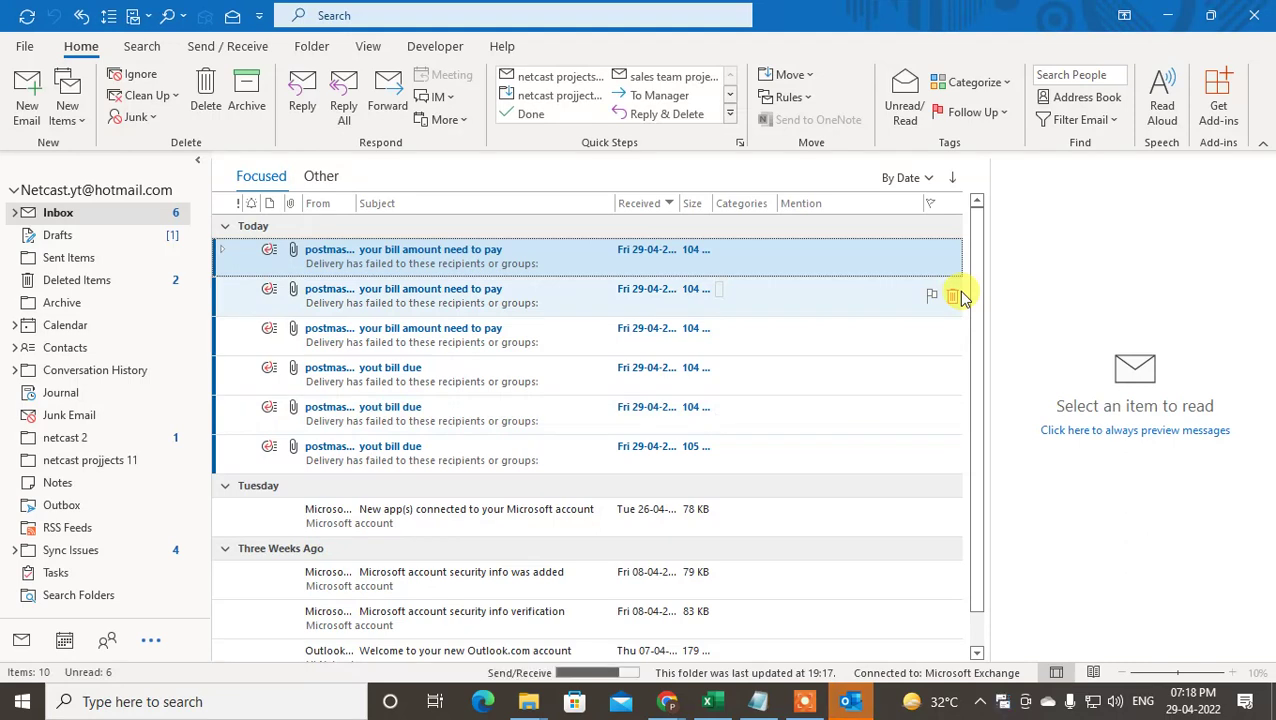
Collapse the Hotmail folder tree and open the Gmail account's Inbox
click(14, 190)
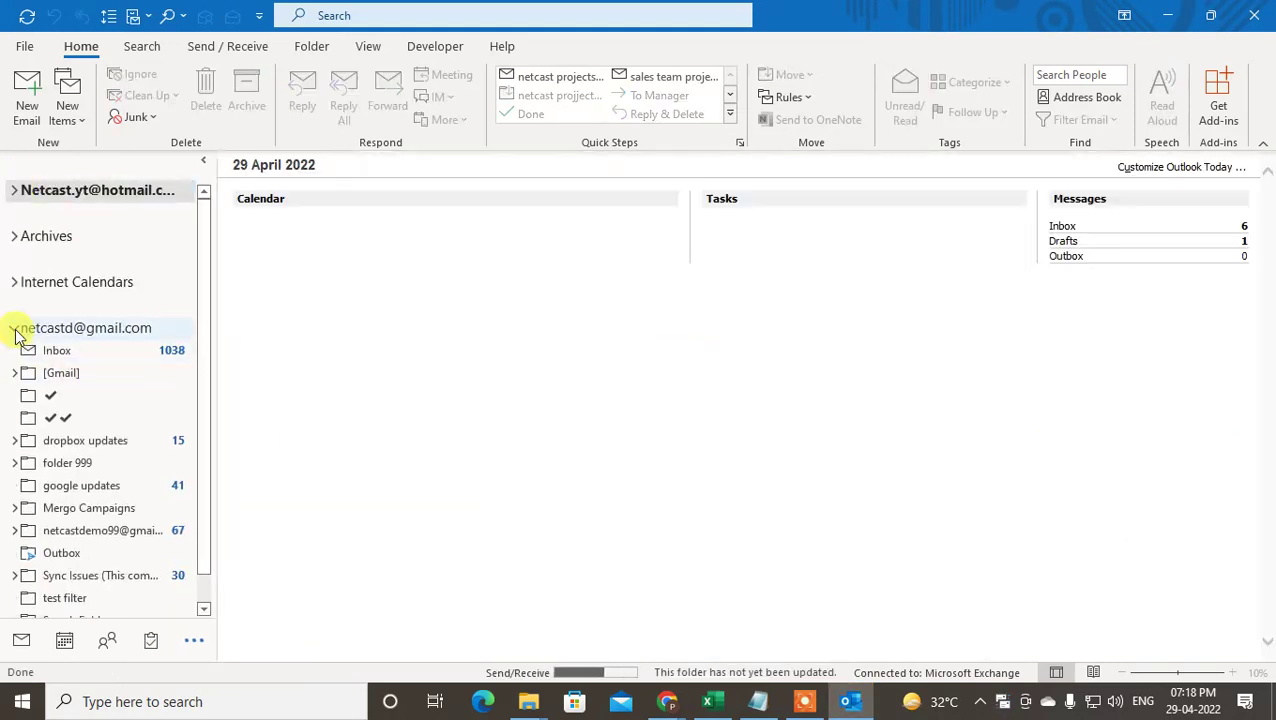
click(88, 328)
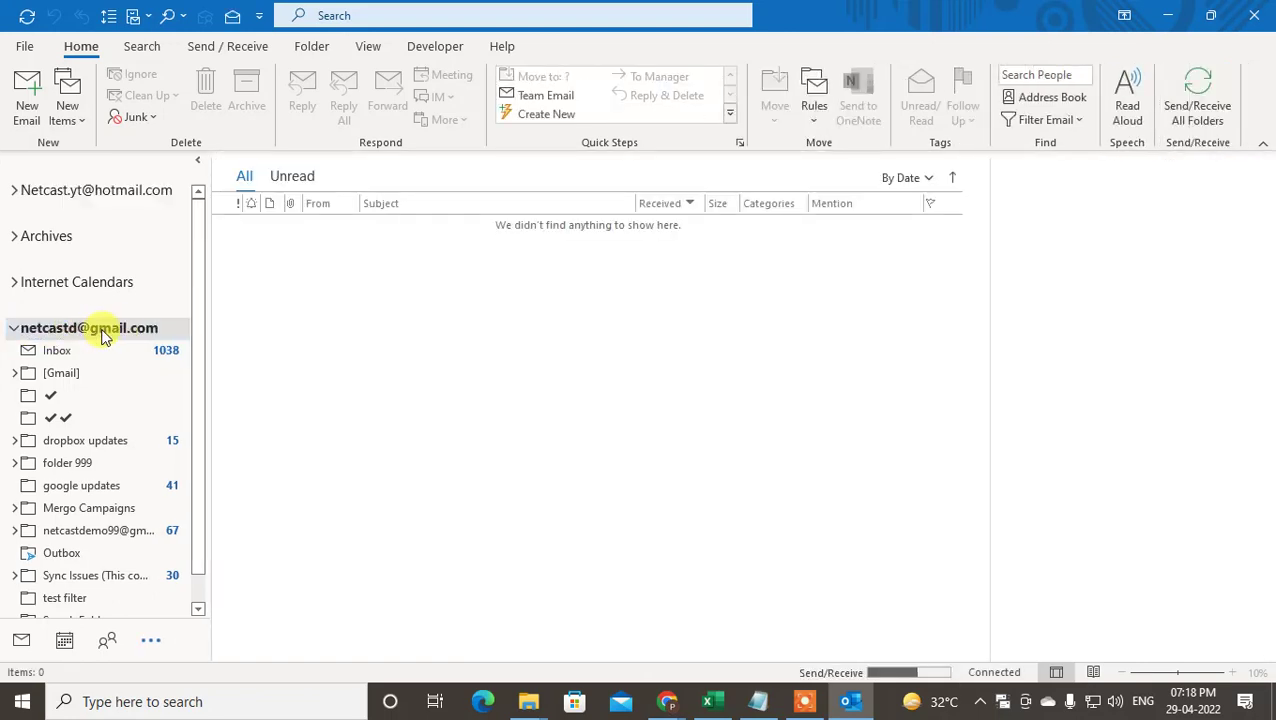
right_click(104, 334)
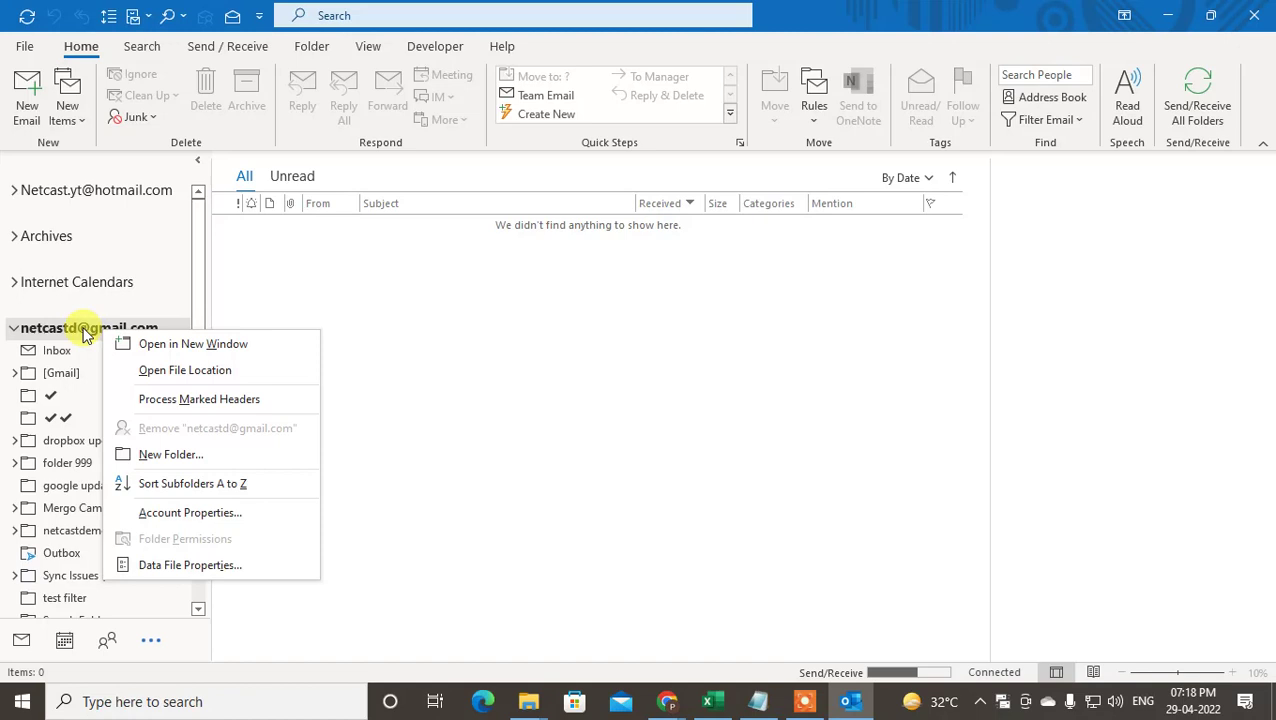
click(85, 330)
right_click(80, 329)
key(Escape)
click(55, 352)
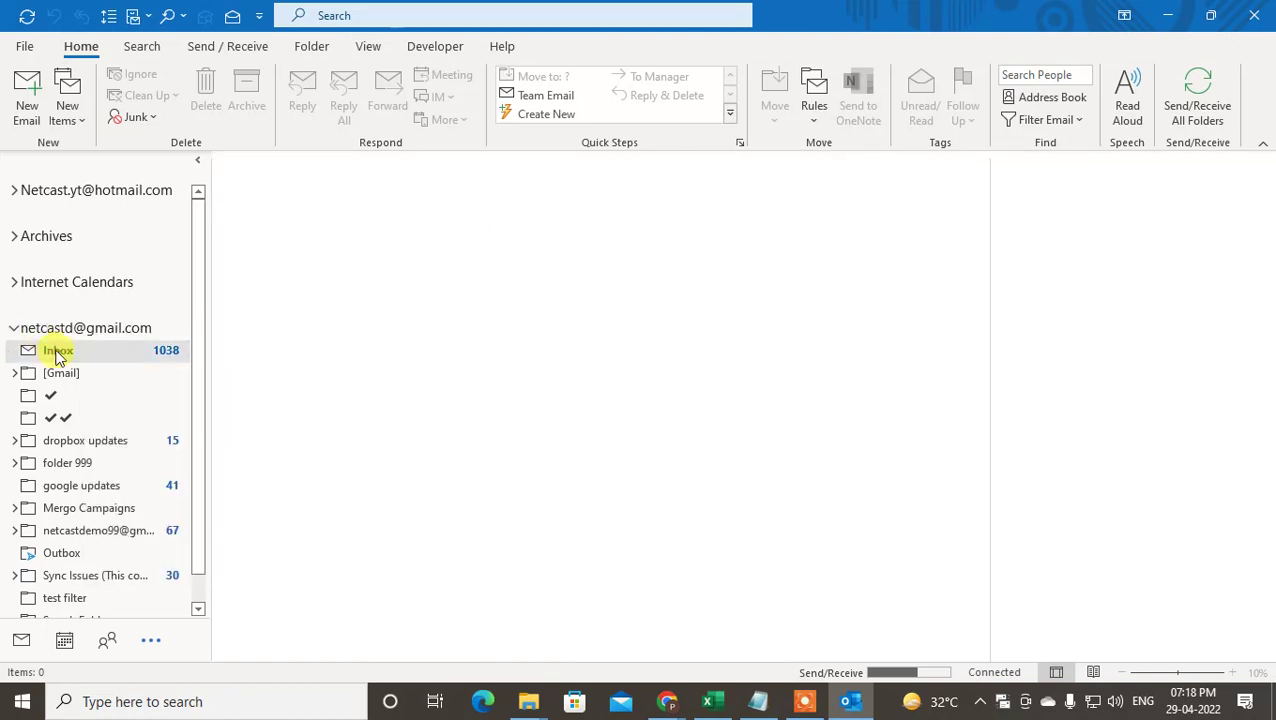
In IMAP Folders, query the server, subscribe to [Gmail]/Sent Mail, and apply
right_click(57, 353)
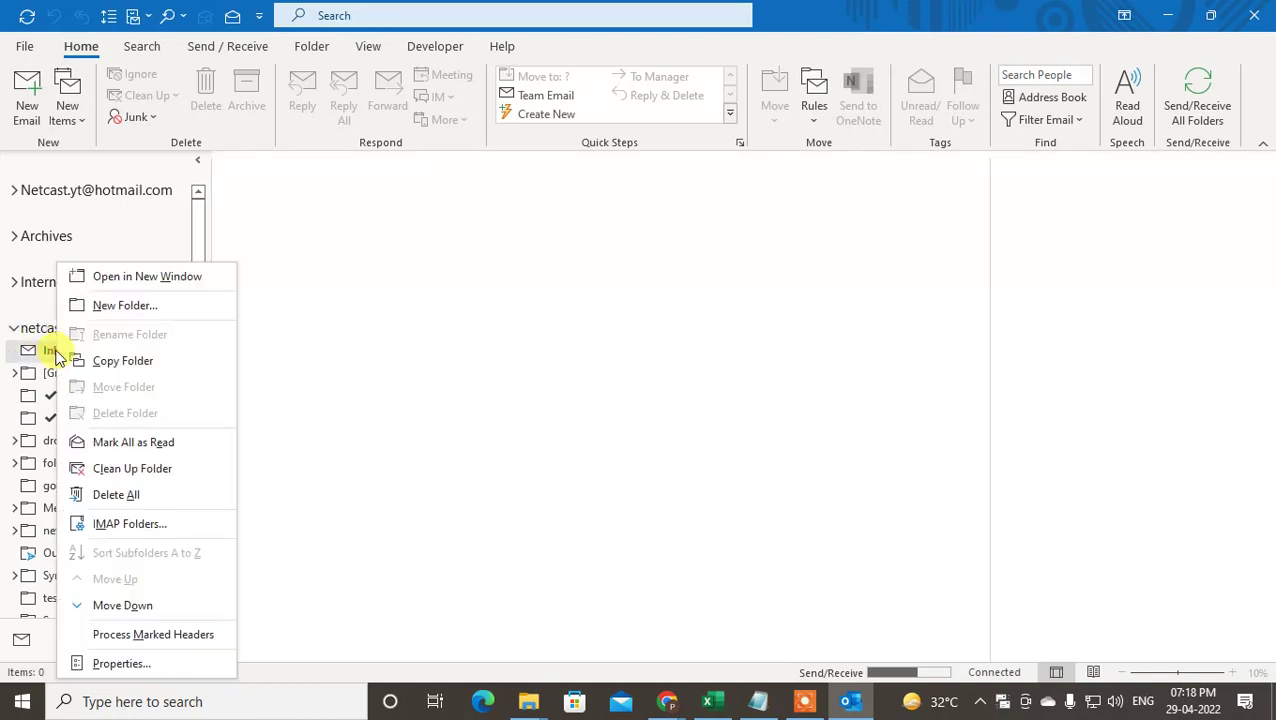
click(134, 528)
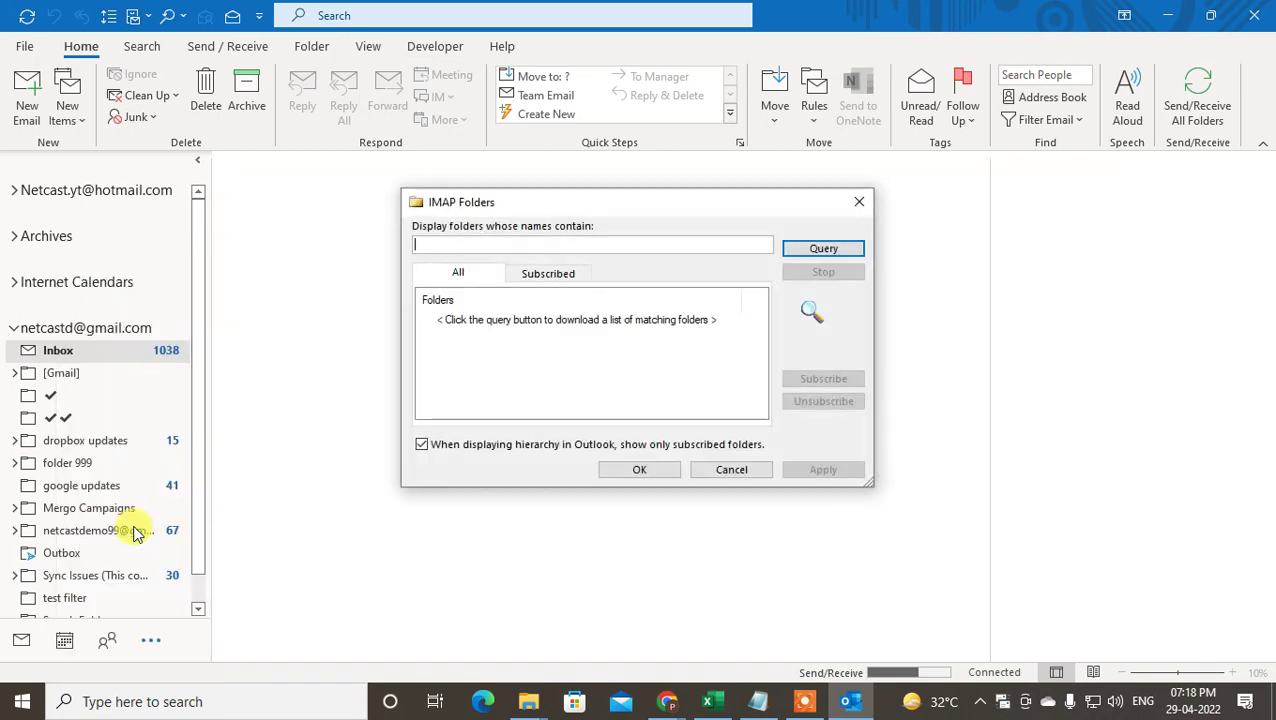
click(836, 252)
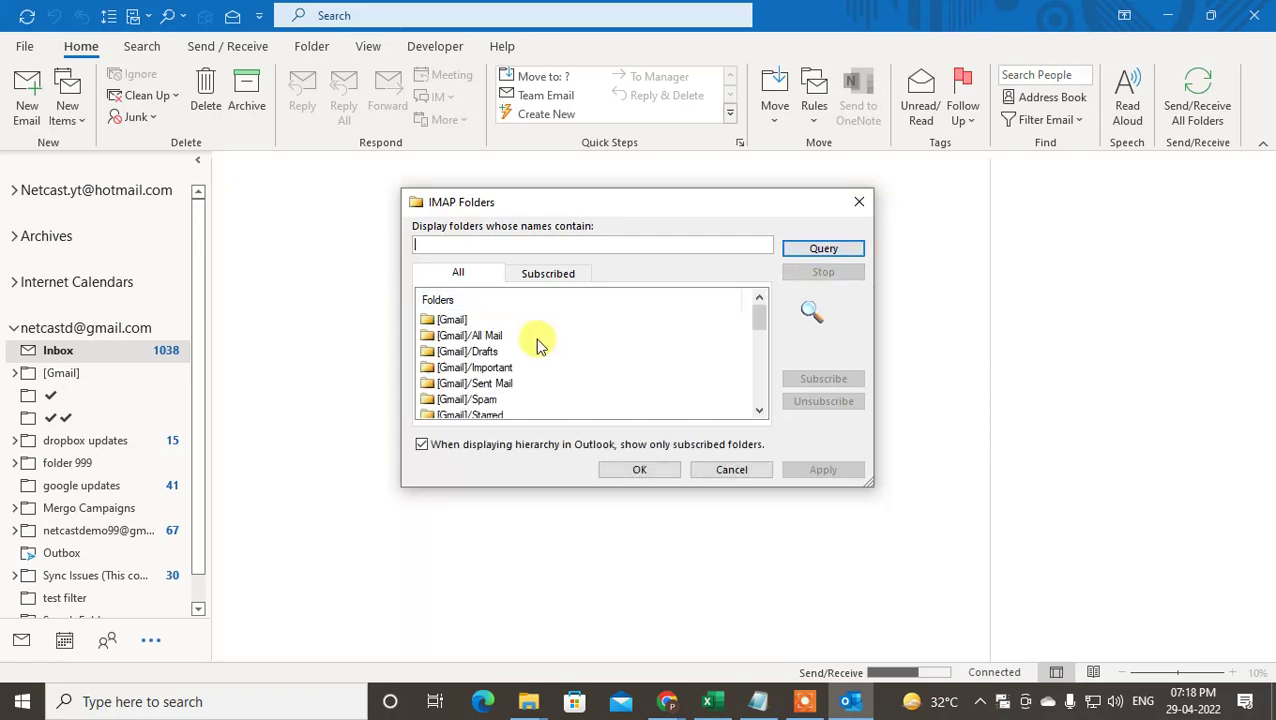
mouse_move(759, 313)
mouse_down()
mouse_move(760, 338)
mouse_move(757, 322)
mouse_up()
click(477, 367)
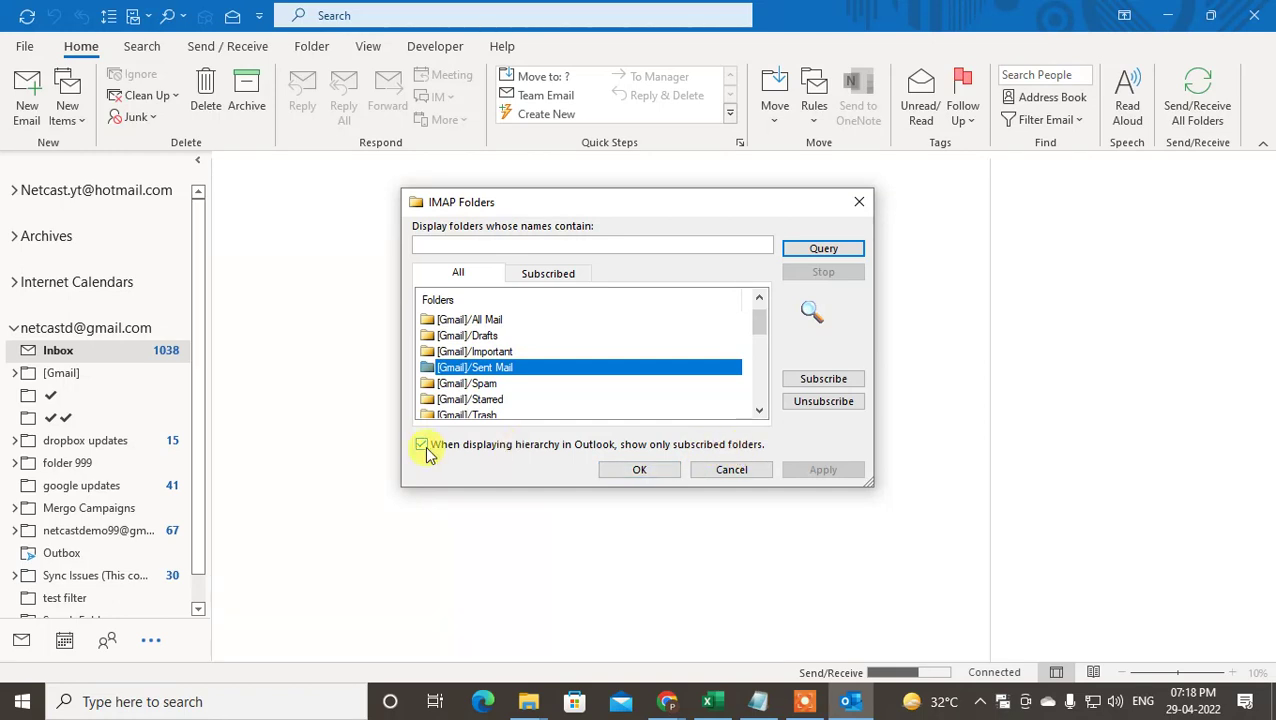
click(822, 381)
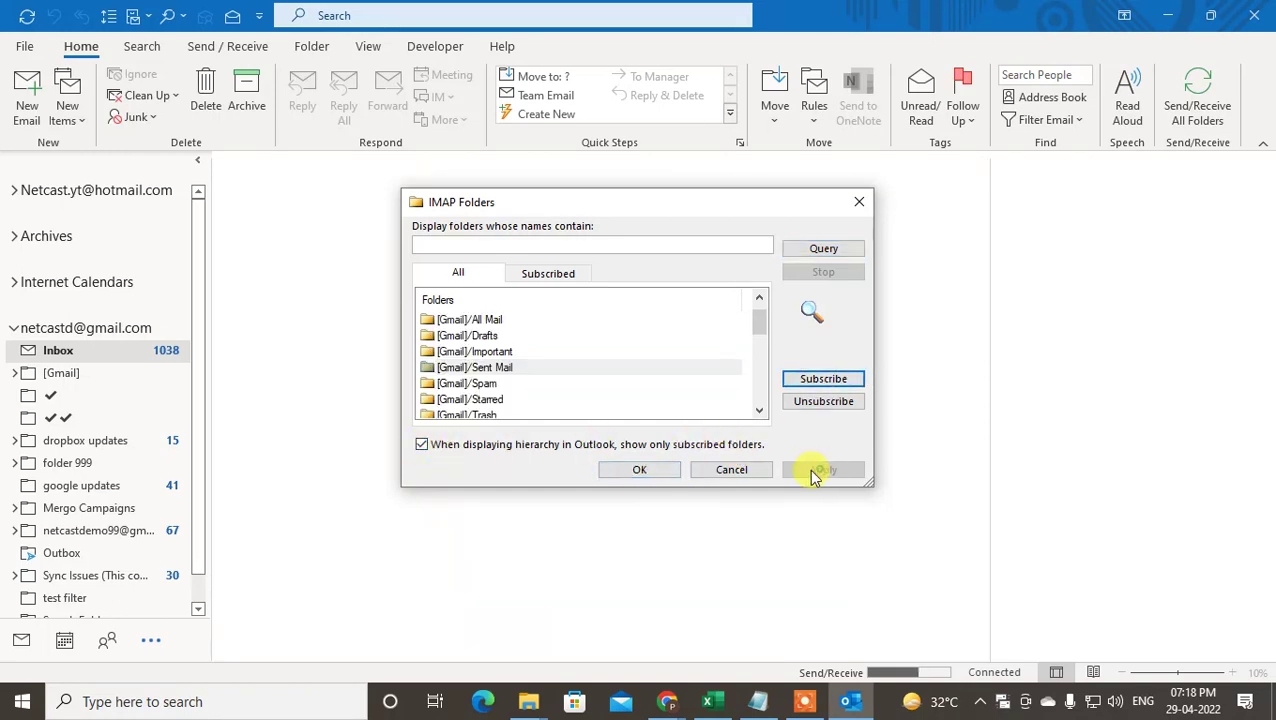
click(658, 472)
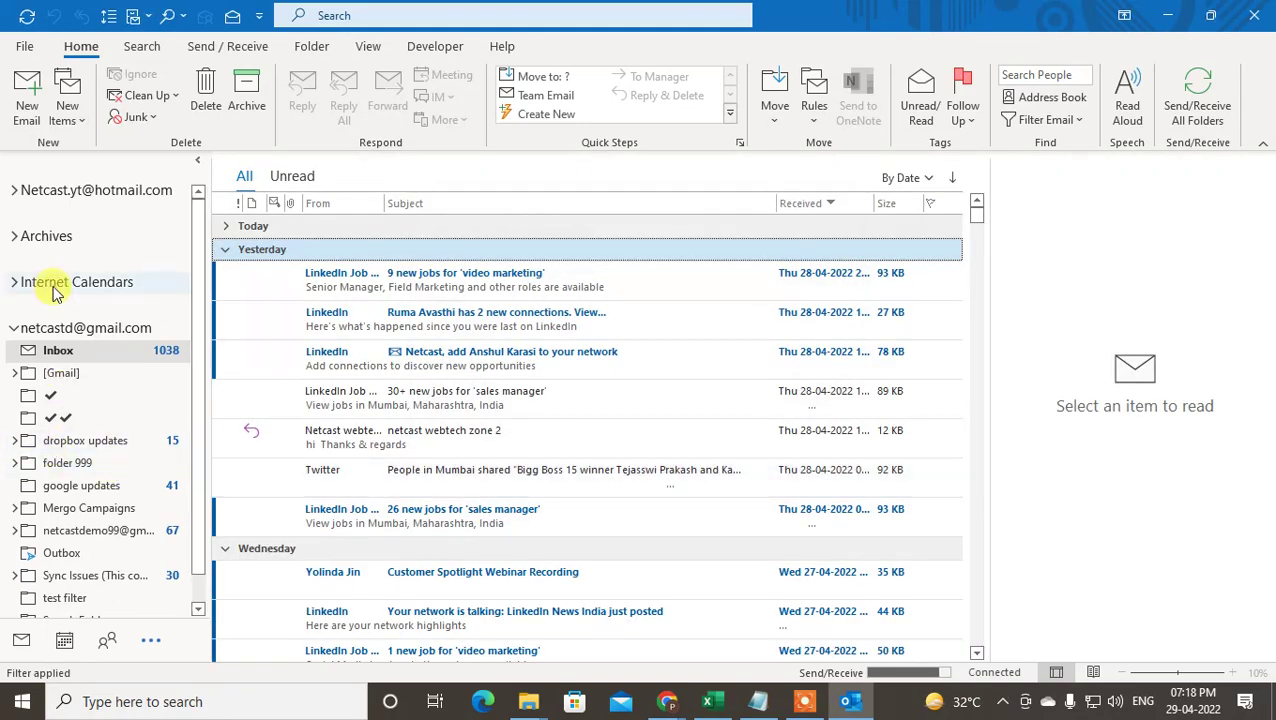
Check the View tab's Folder Pane is set to Normal, then show the desktop with Win+D
scroll(92, 415, down, 1)
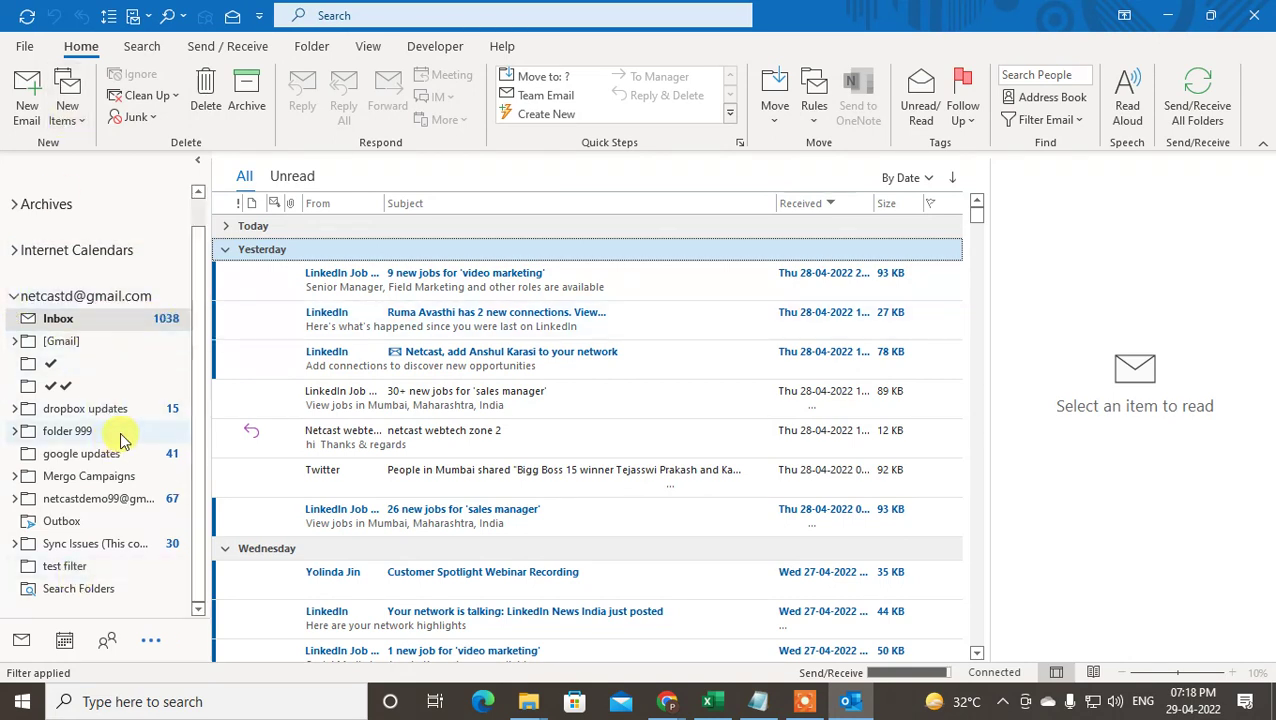
scroll(120, 440, up, 1)
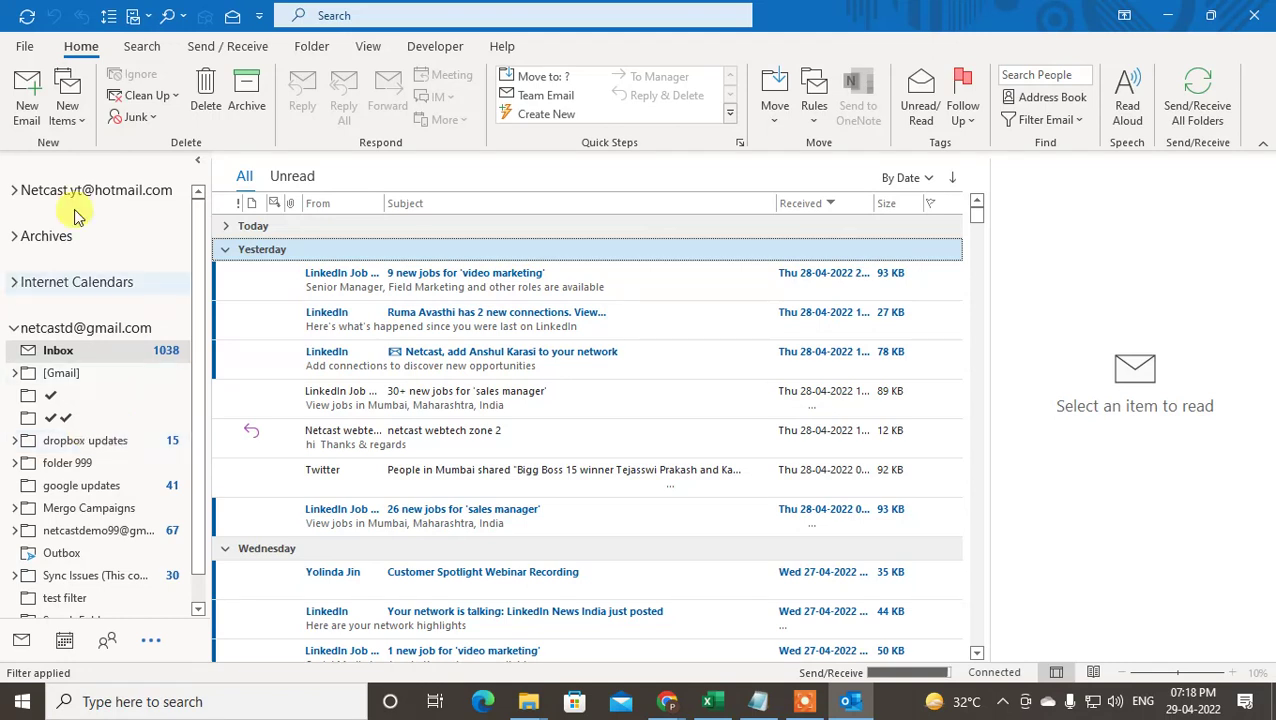
click(366, 47)
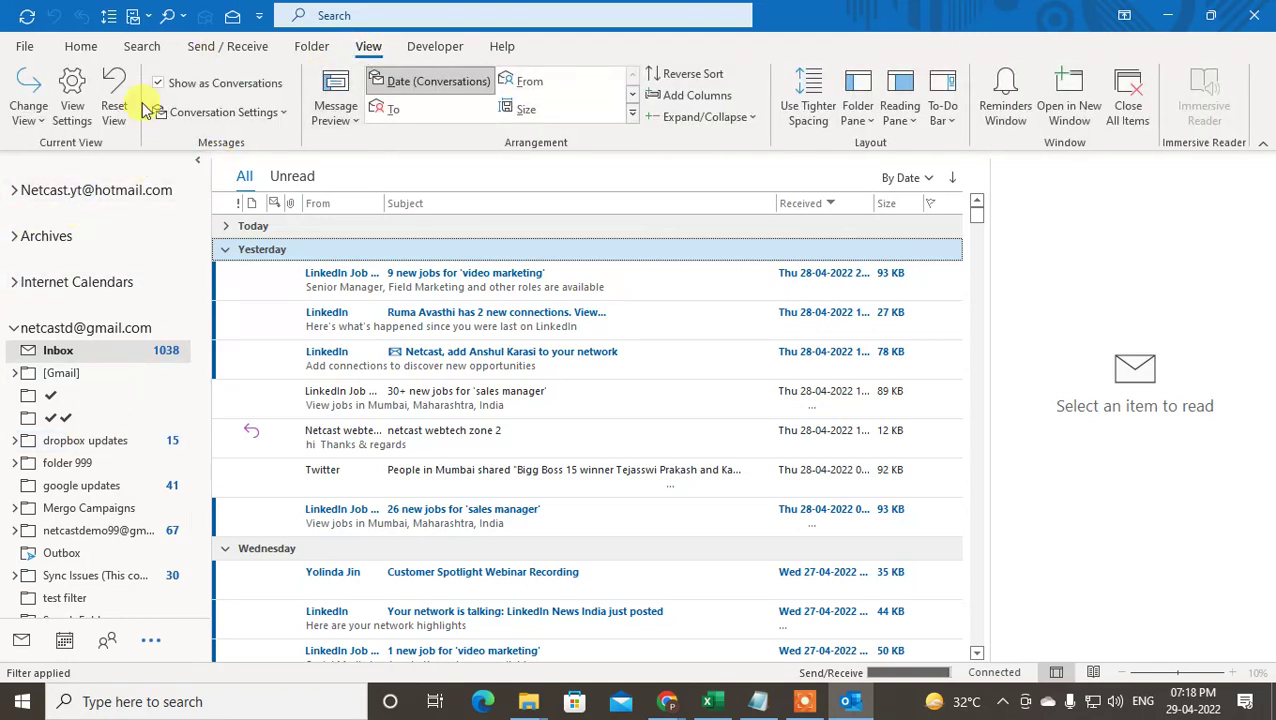
click(855, 122)
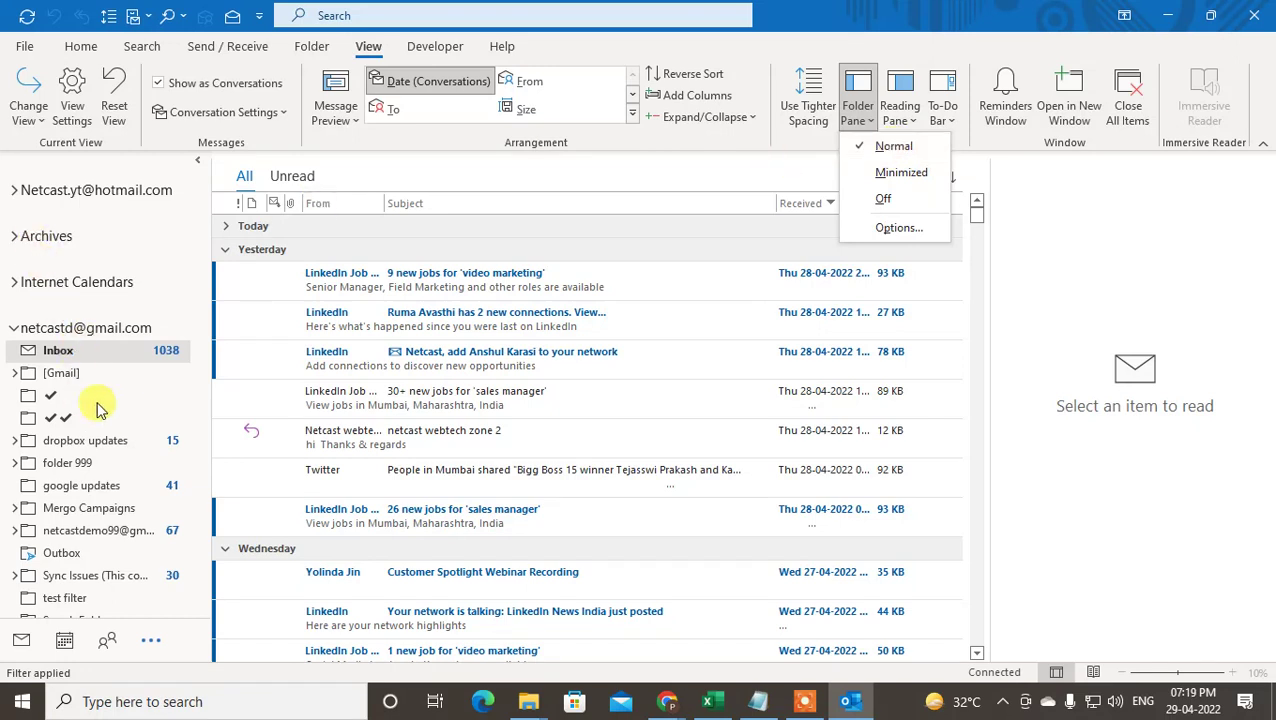
click(453, 170)
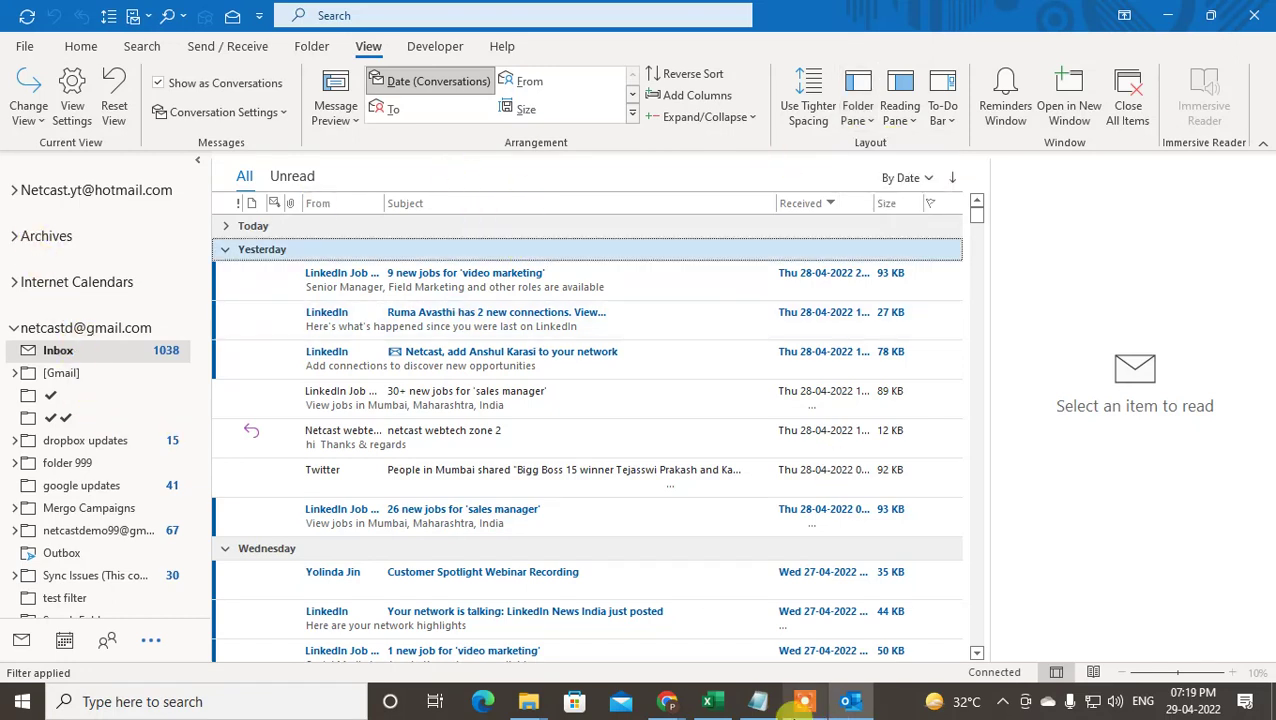
key(super+d)
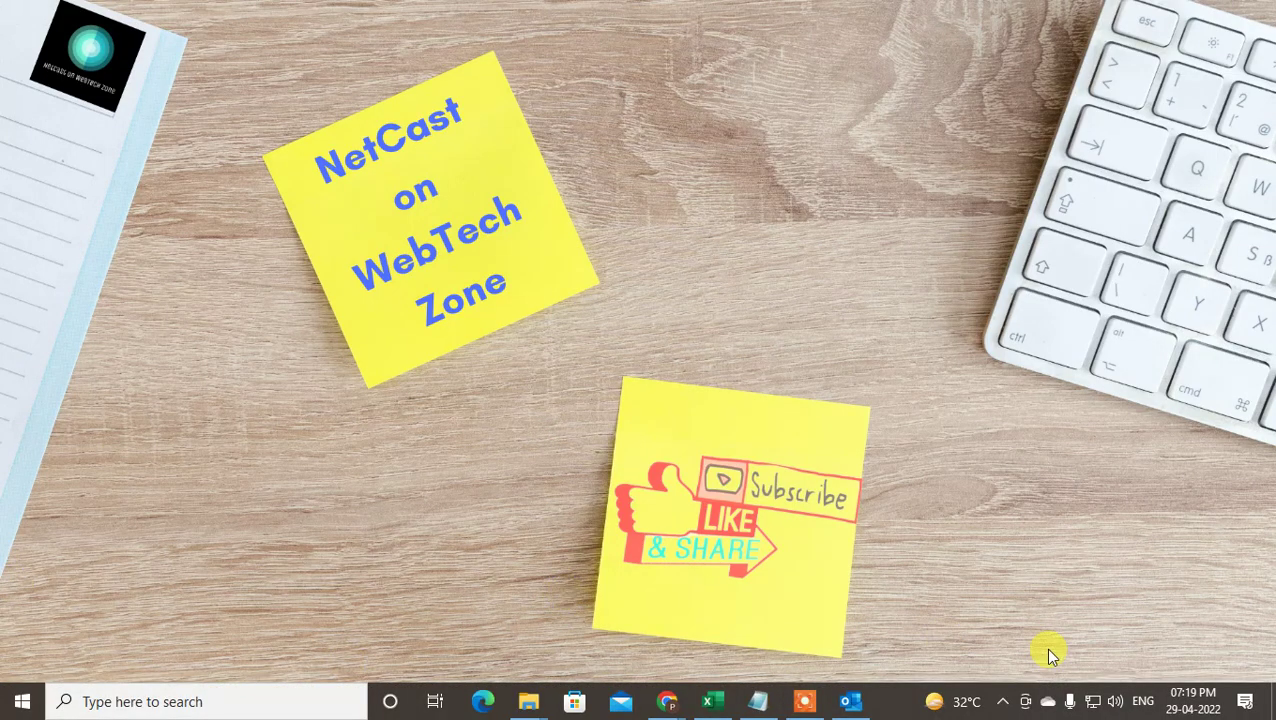